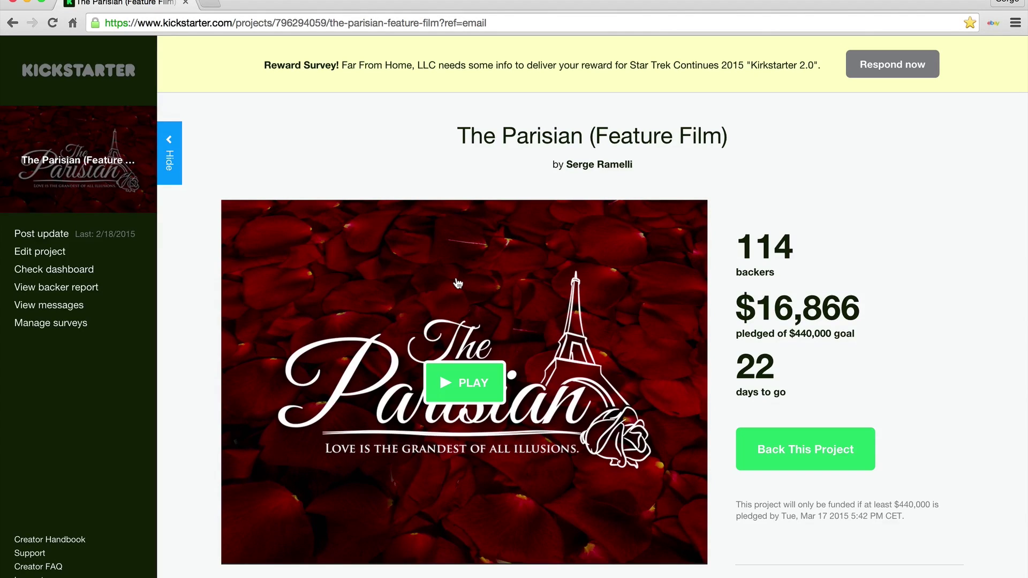
Step: Scroll through The Parisian Kickstarter story and reward cards, then switch to Lightroom
scroll(660, 260, down, 3)
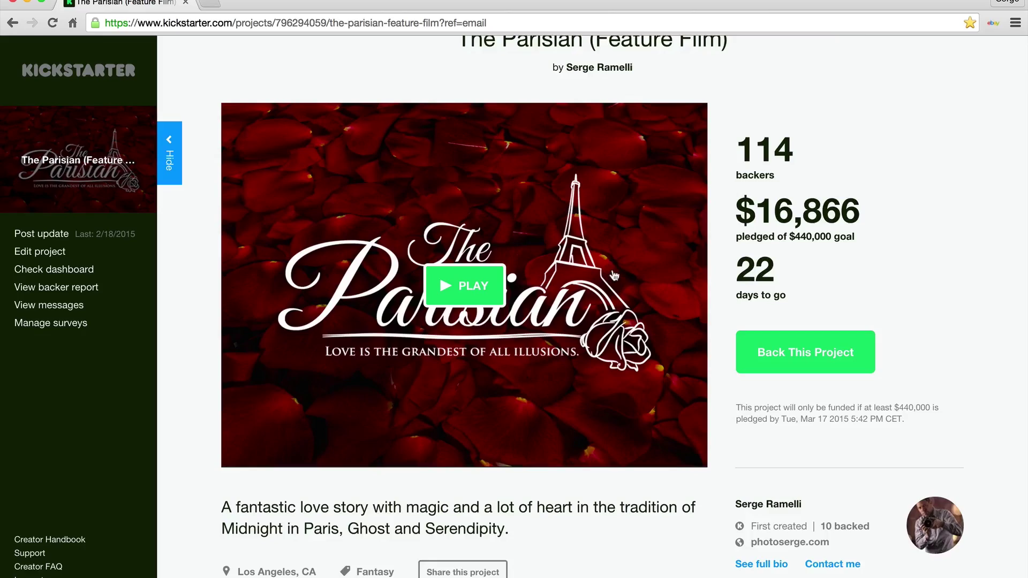
scroll(612, 268, down, 12)
scroll(623, 272, down, 1)
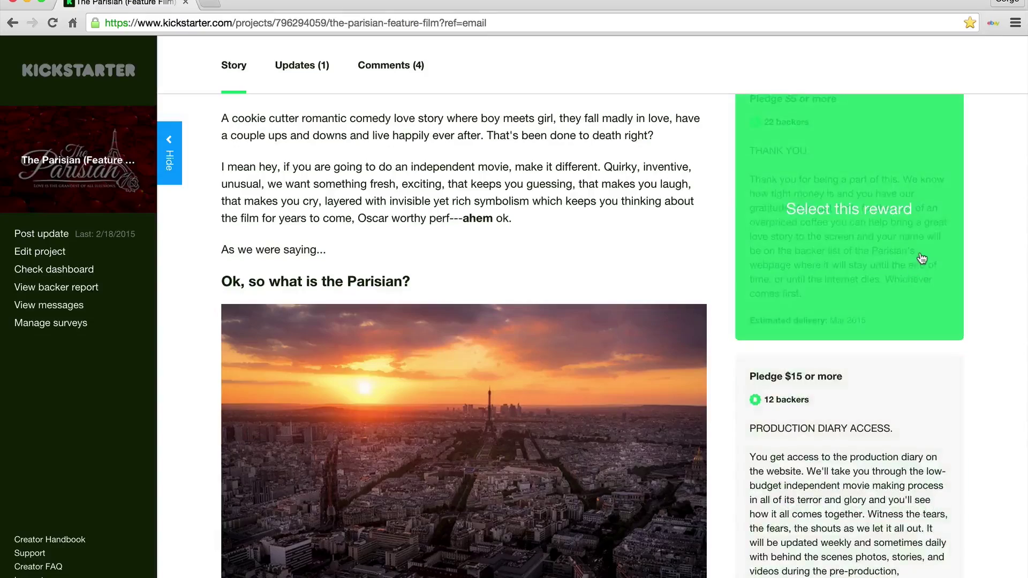
scroll(921, 259, down, 20)
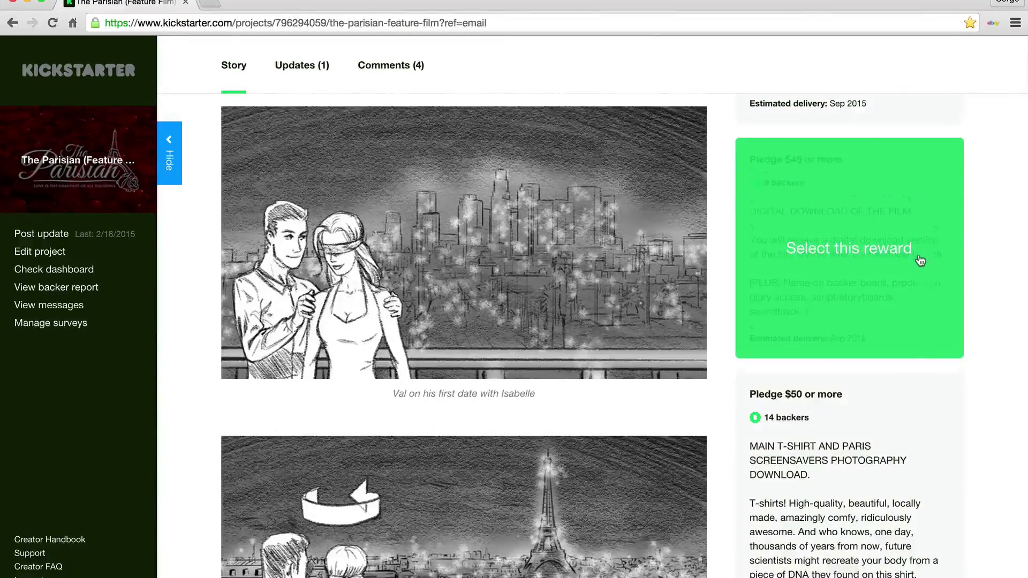
scroll(921, 260, down, 6)
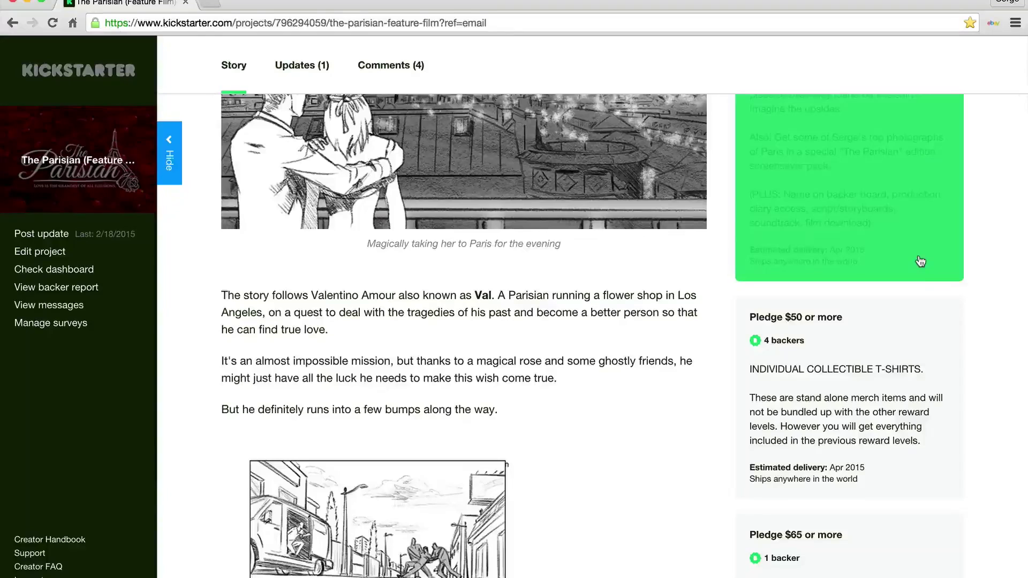
scroll(921, 261, down, 5)
scroll(920, 261, down, 3)
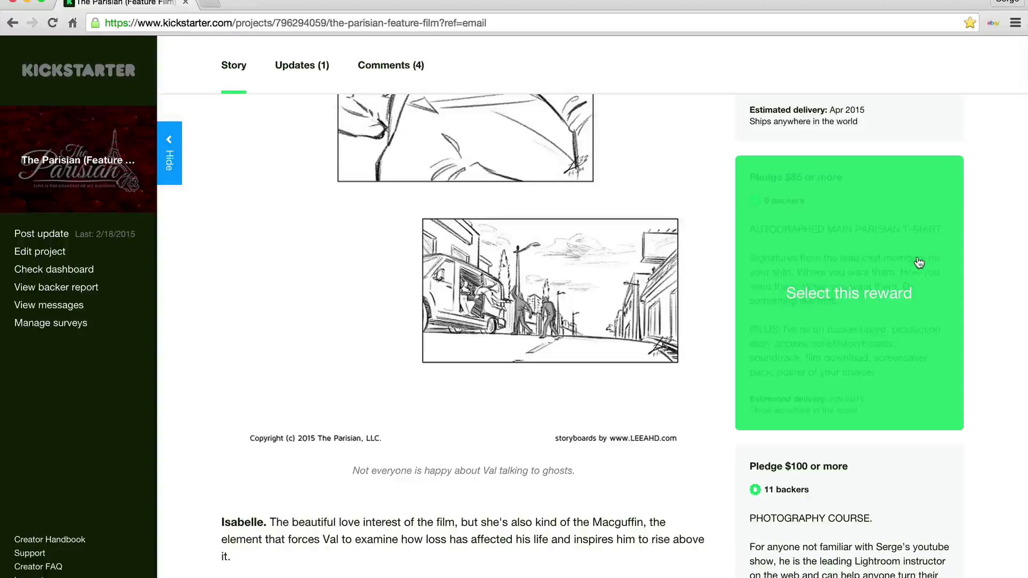
key(super+Tab)
key(super+Tab)
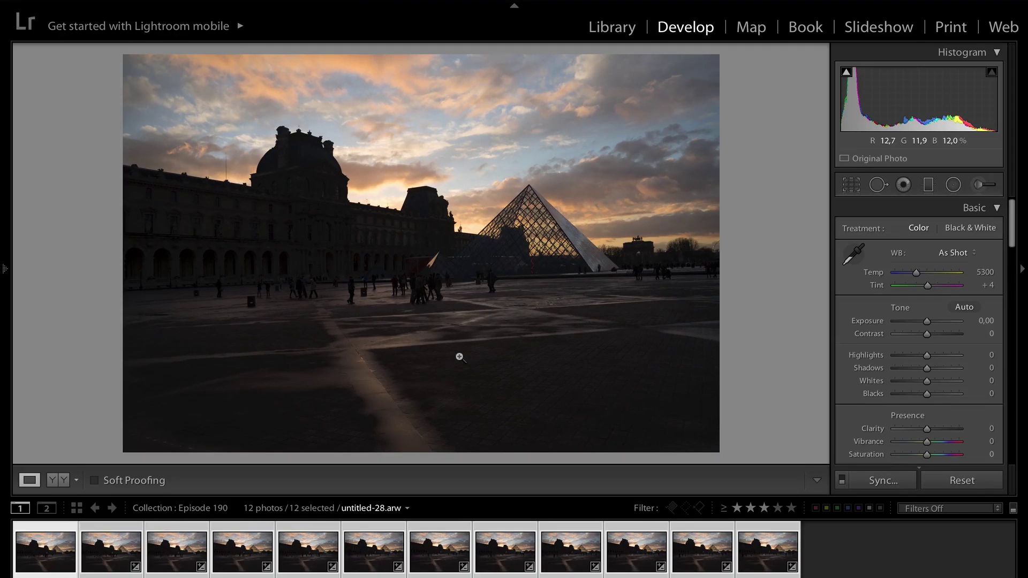
Step: Turn on the loupe info overlay showing untitled-28.arw's name, capture date and 7360 x 4912 size
key(i)
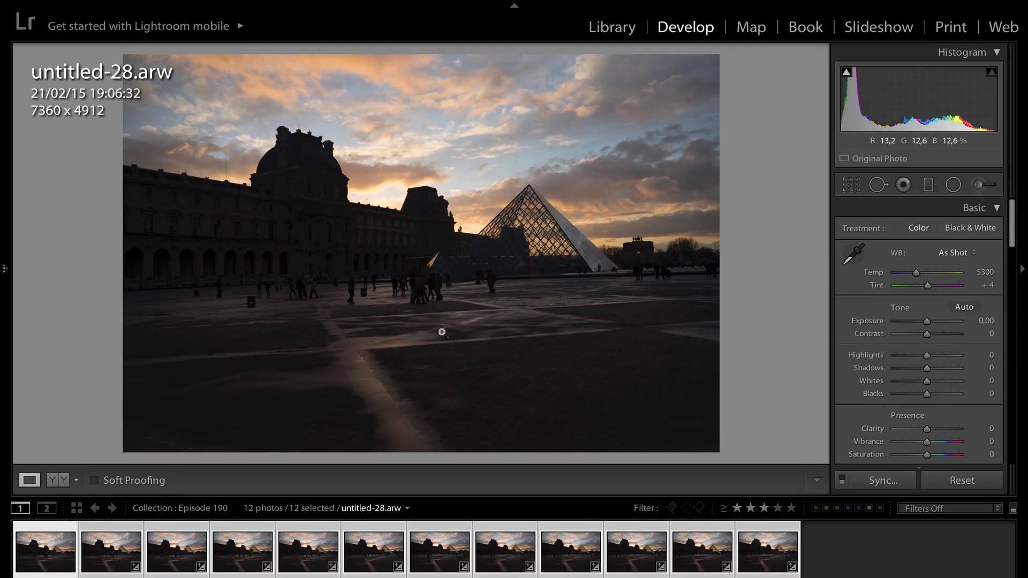
Step: Cycle the info overlay to 1/100 sec, f/7,1, ISO 100 and 28 mm lens details
key(i)
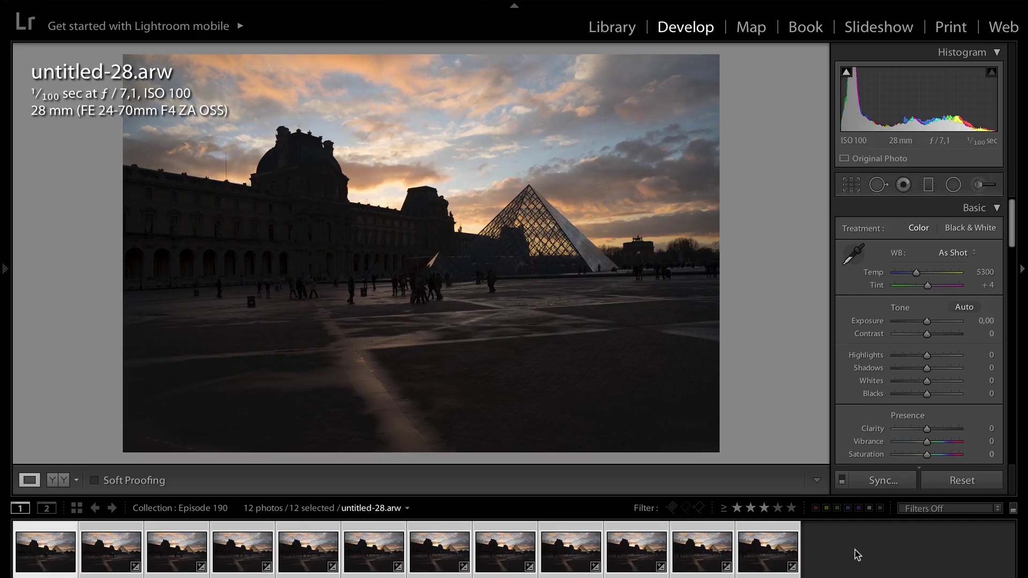
Step: Select only untitled-28 and switch the overlay back to date and dimensions
click(827, 546)
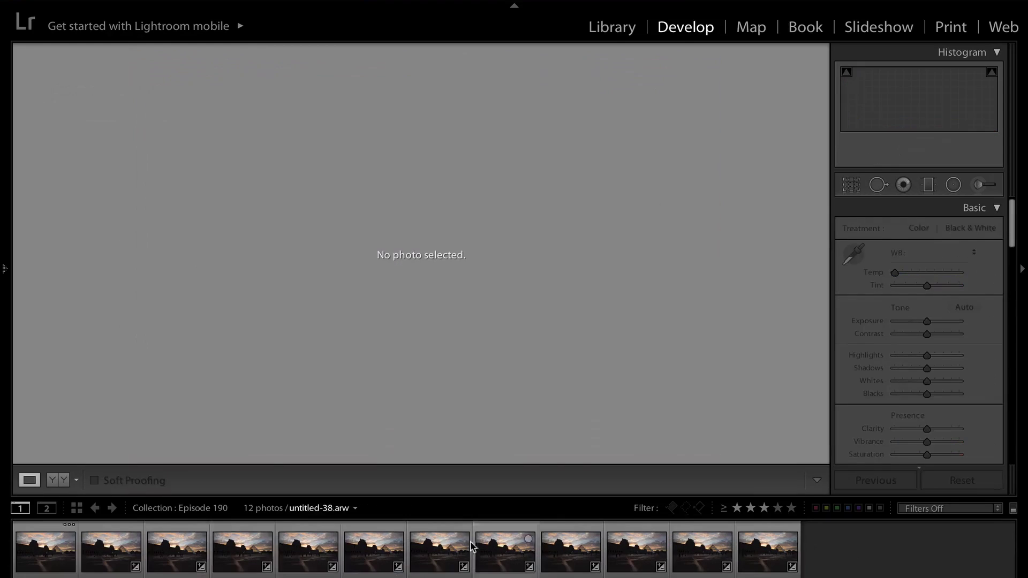
click(49, 556)
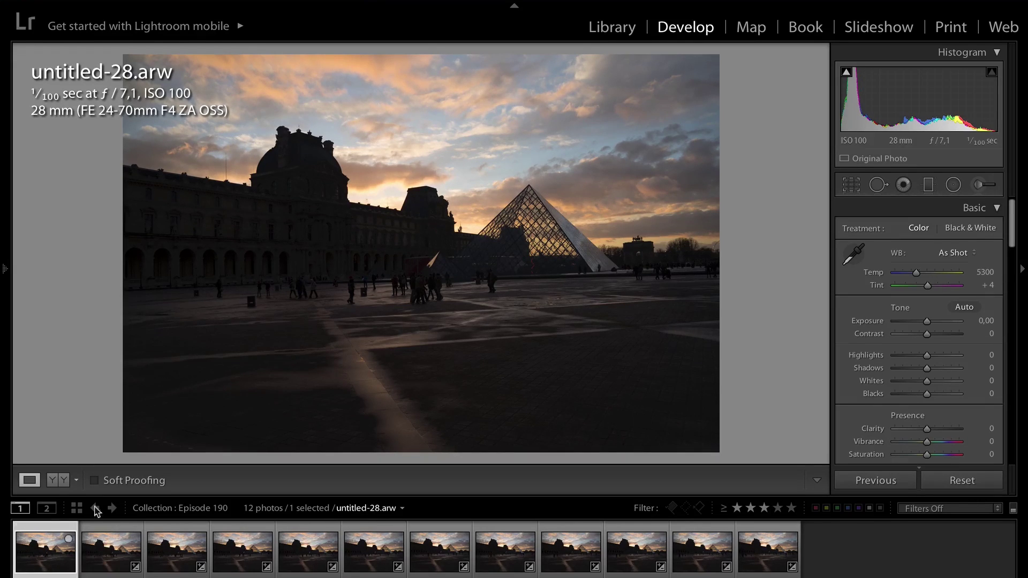
key(i)
key(i)
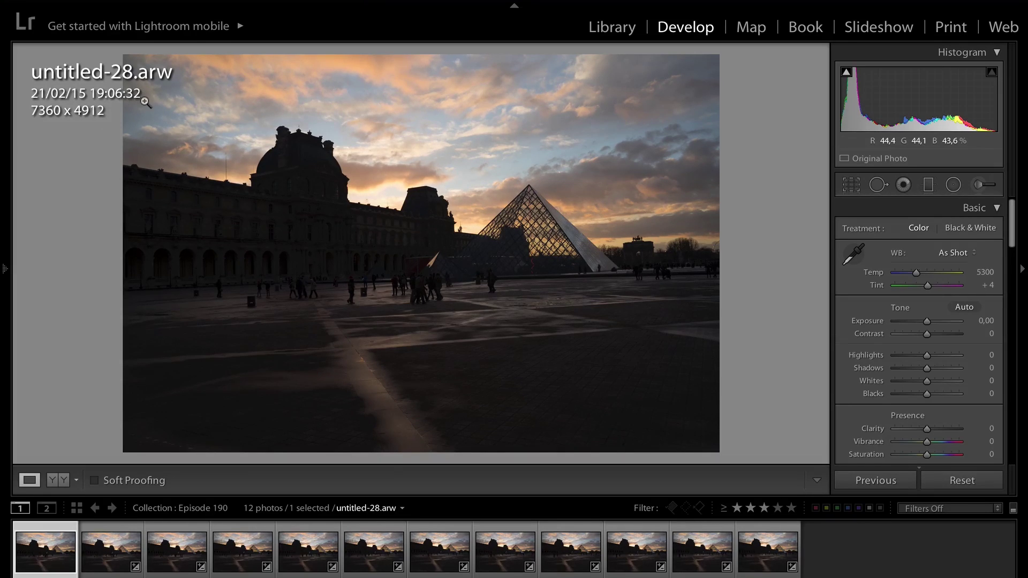
Step: Step through exposures untitled-29 to untitled-39, then return to untitled-28
click(122, 559)
click(169, 557)
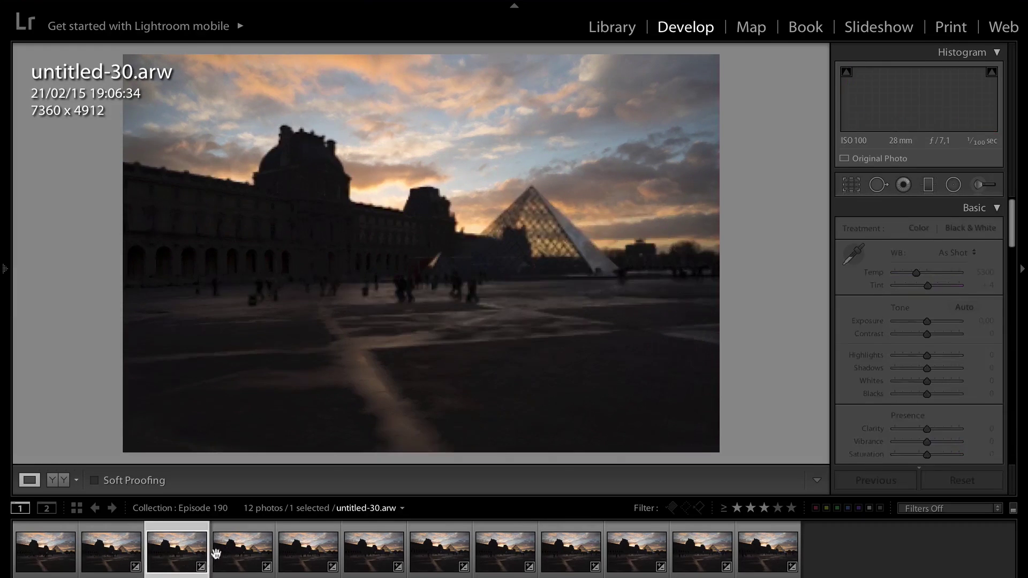
click(241, 557)
click(309, 558)
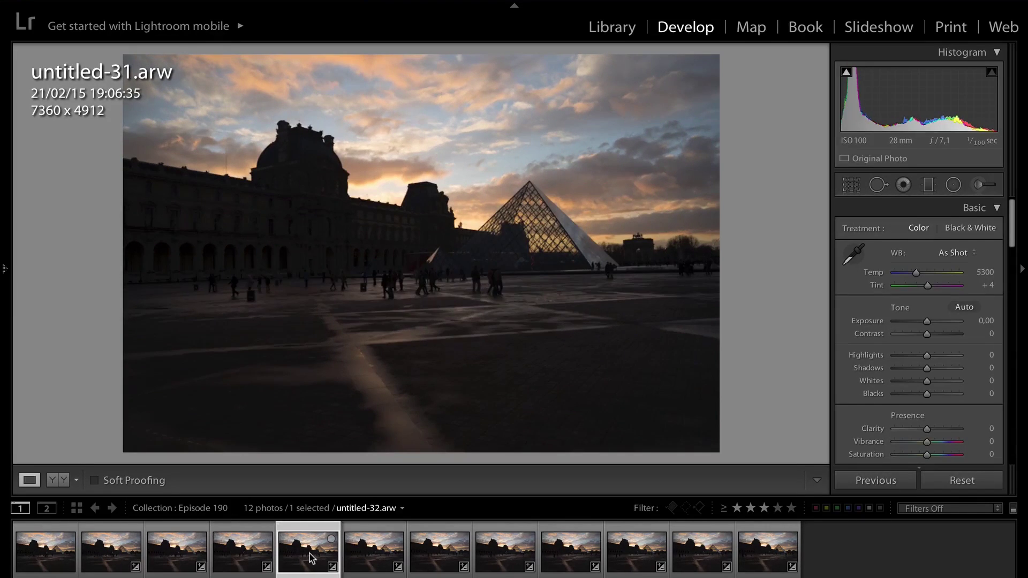
click(357, 561)
click(432, 558)
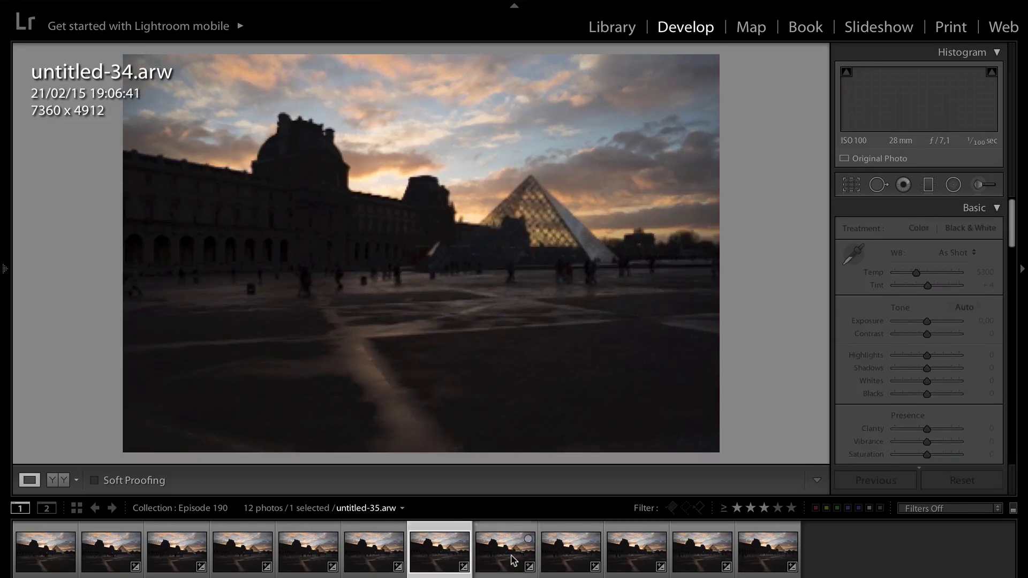
click(513, 560)
click(569, 557)
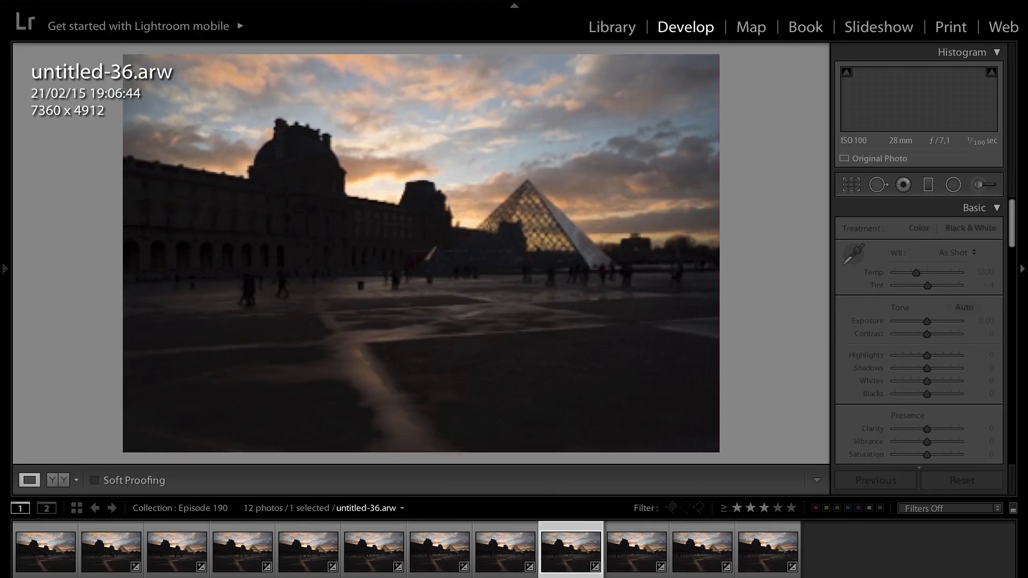
click(643, 572)
click(700, 564)
click(762, 565)
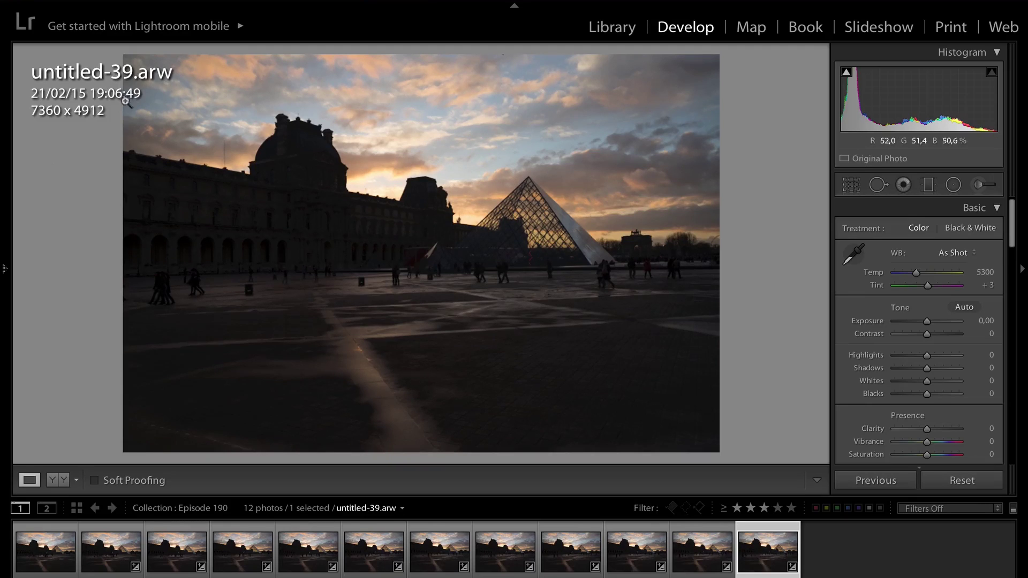
click(42, 551)
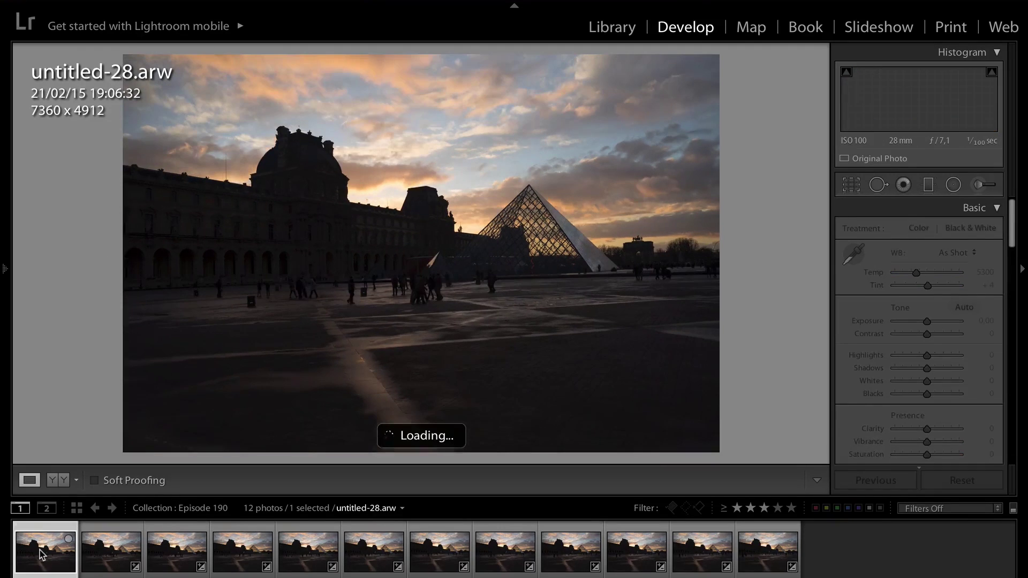
Step: Jump to untitled-39, then step from untitled-28 to untitled-32 and back to untitled-28
click(778, 551)
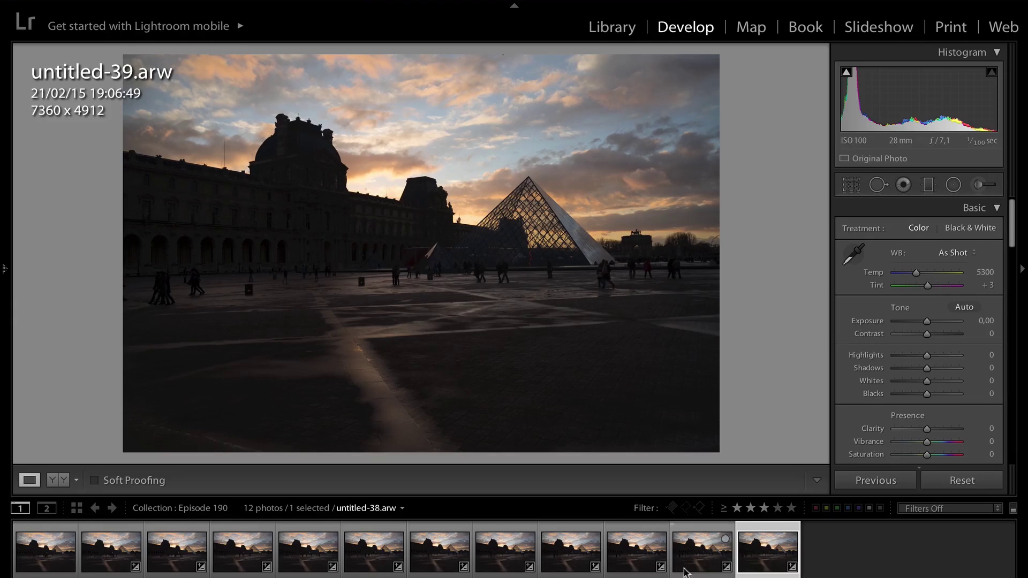
click(53, 559)
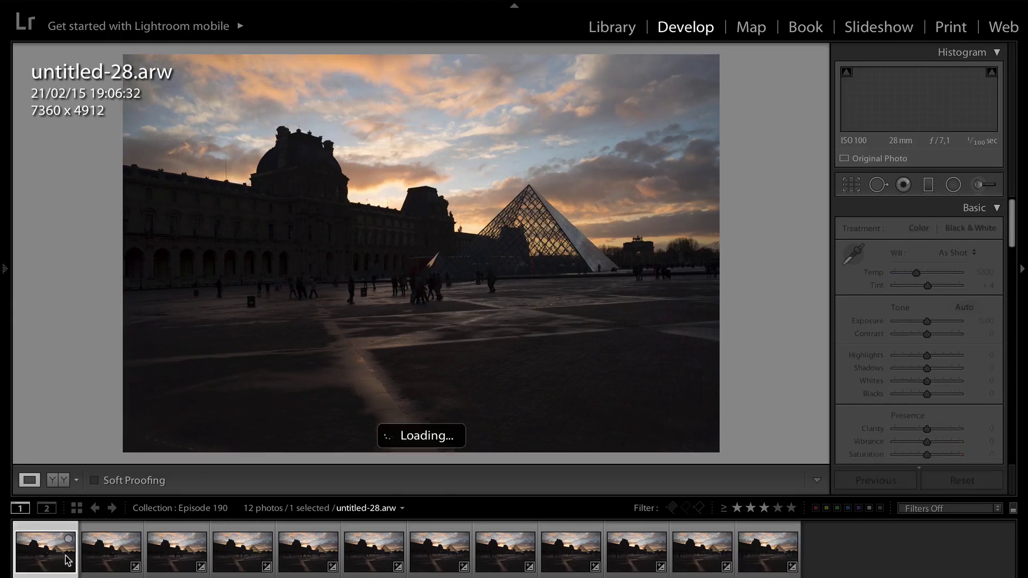
click(120, 555)
click(167, 554)
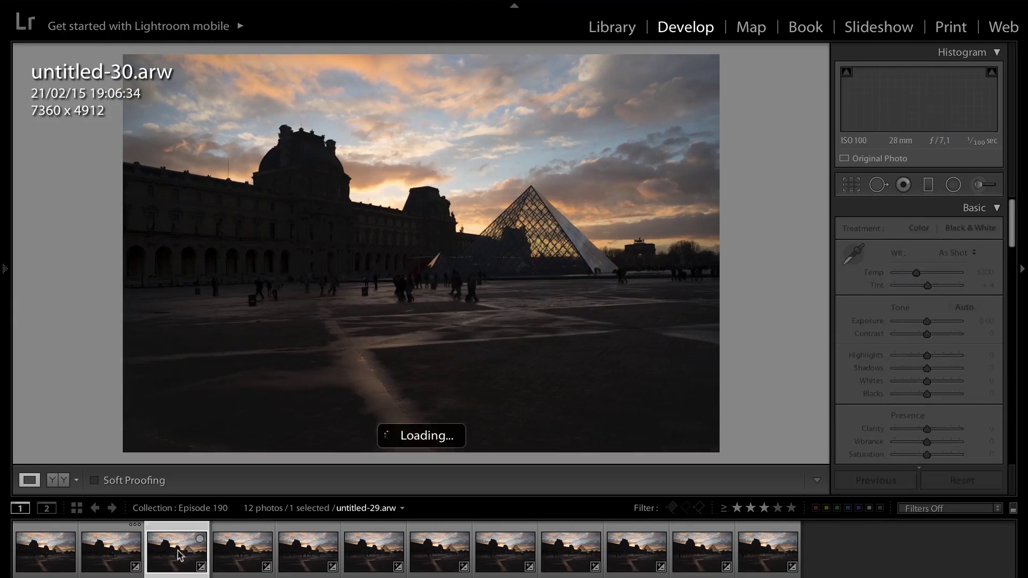
click(252, 553)
click(307, 555)
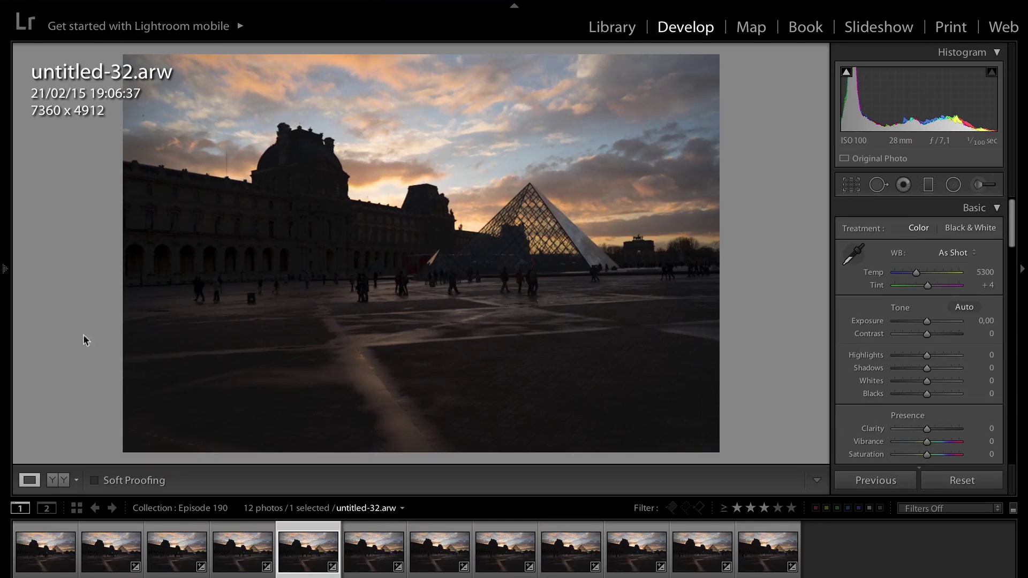
click(30, 563)
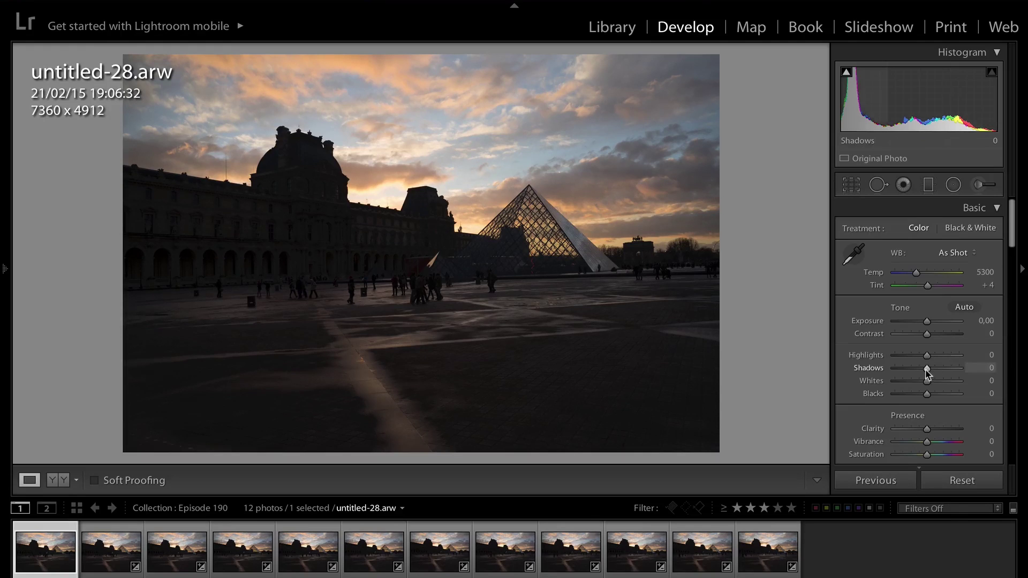
Step: Set Shadows +100, Highlights −100, Whites +33 and Exposure +0,60, checking the plaza at 1:1
drag(927, 369, 970, 368)
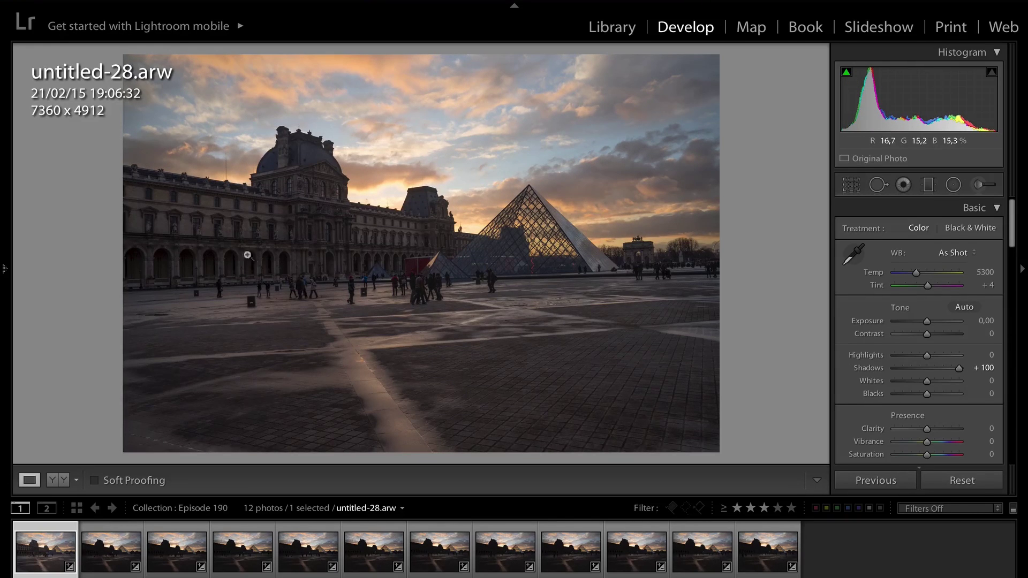
click(243, 247)
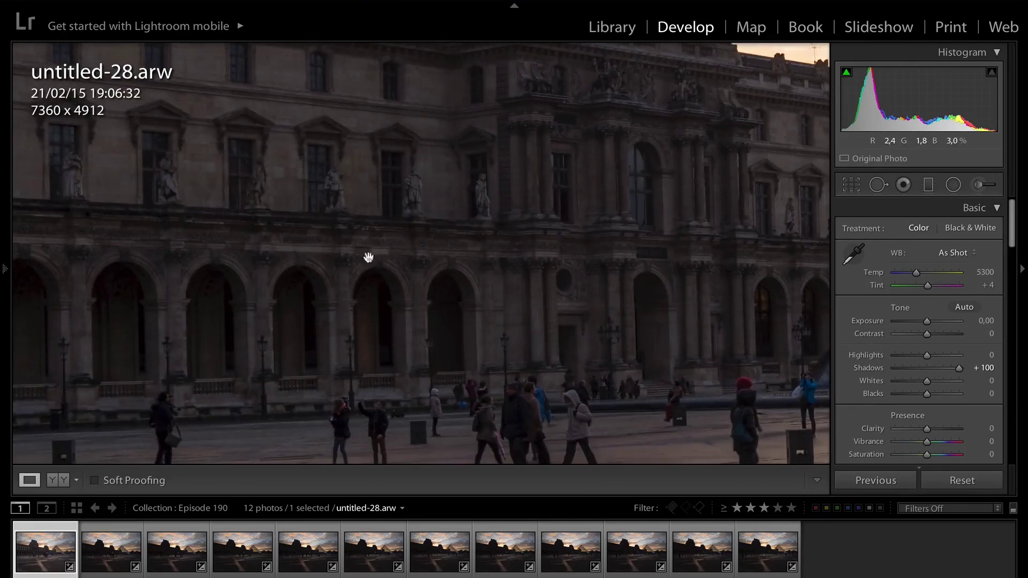
drag(567, 406, 507, 286)
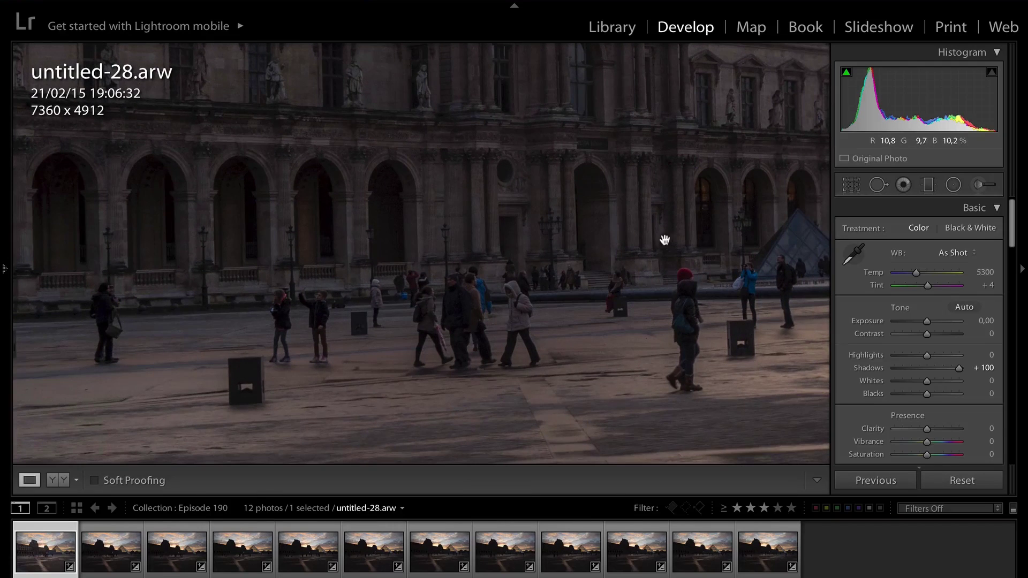
click(665, 242)
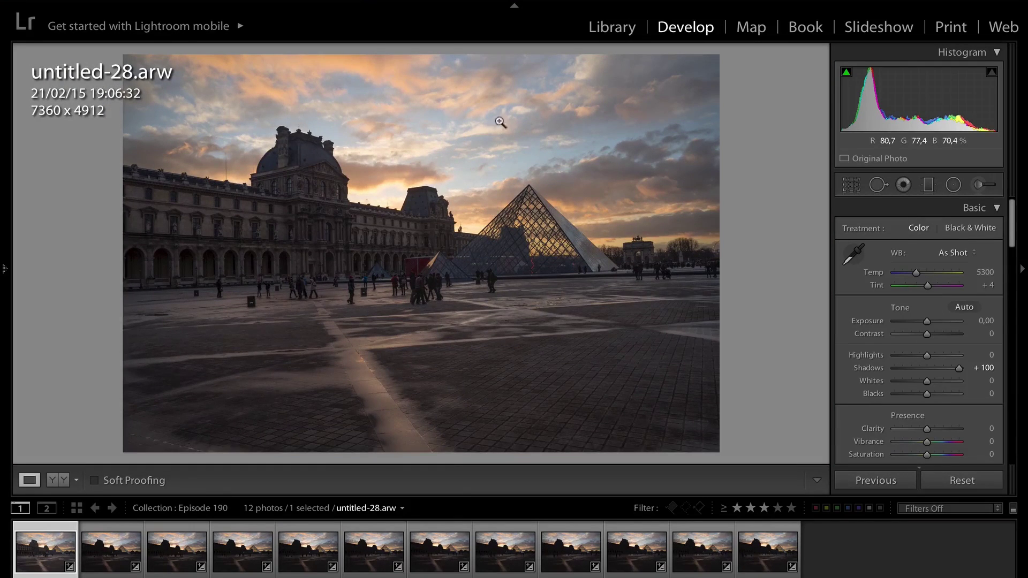
drag(926, 356, 894, 356)
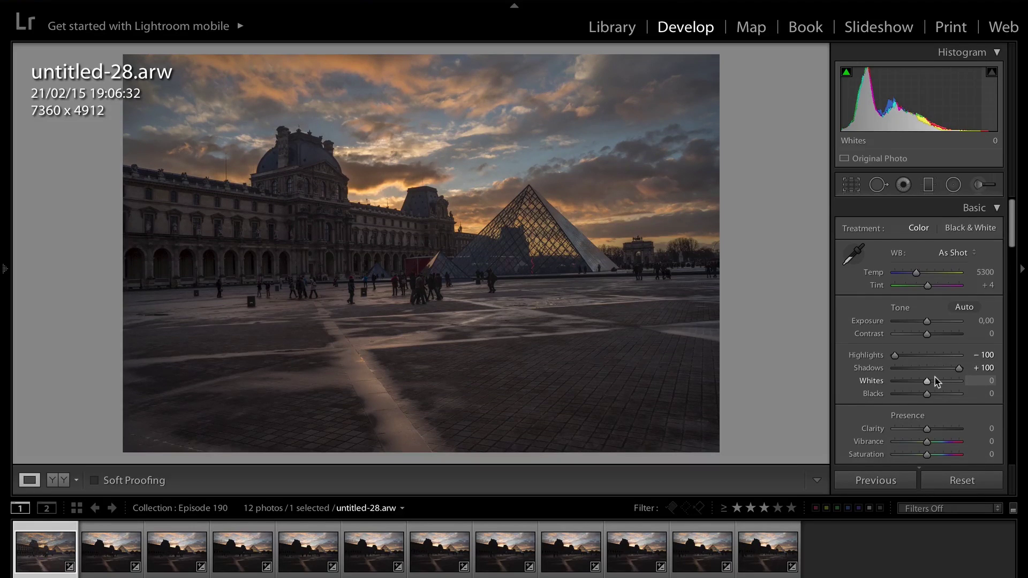
key(alt)
mouse_move(928, 382)
mouse_down()
mouse_move(941, 380)
mouse_move(921, 398)
mouse_up()
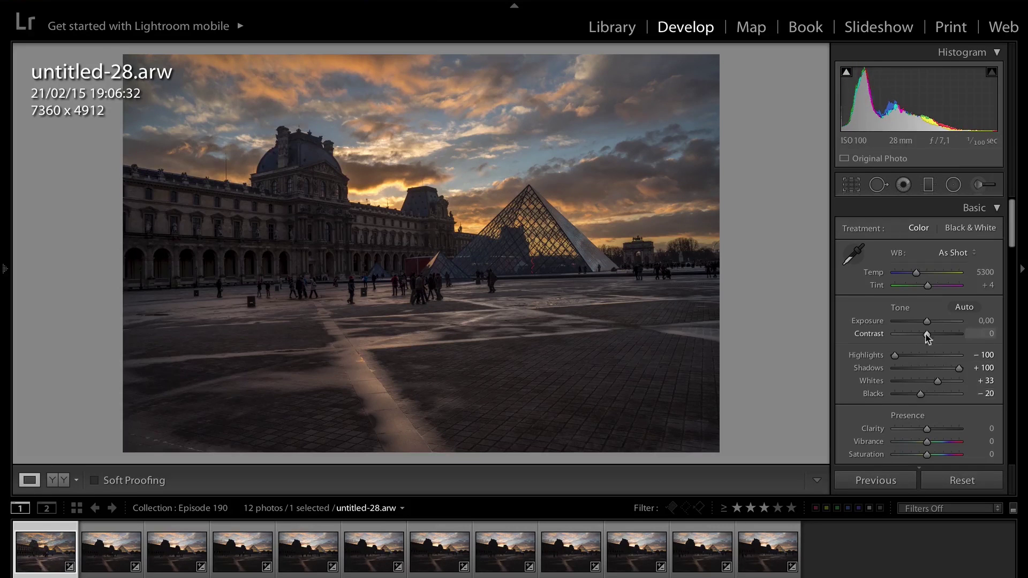
drag(927, 322, 930, 321)
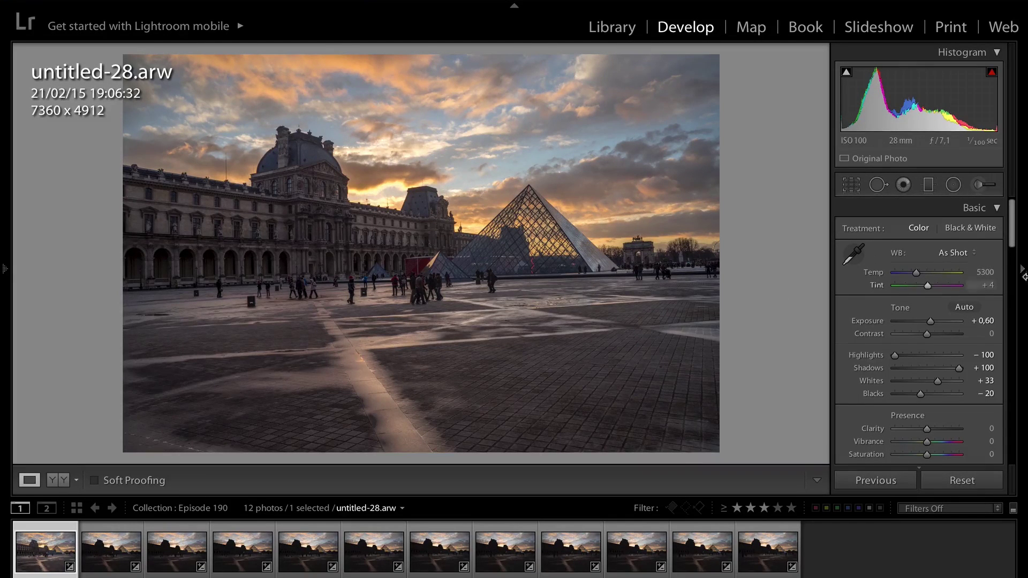
Step: Warm the white balance with the Shade preset and tint +30, then hide the info overlay
click(958, 252)
click(955, 290)
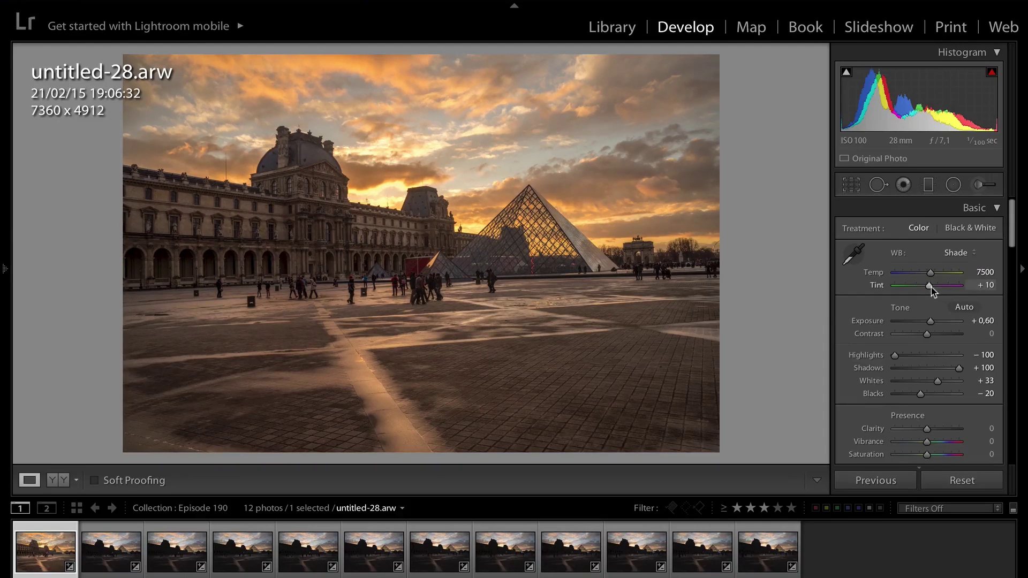
drag(930, 288, 934, 288)
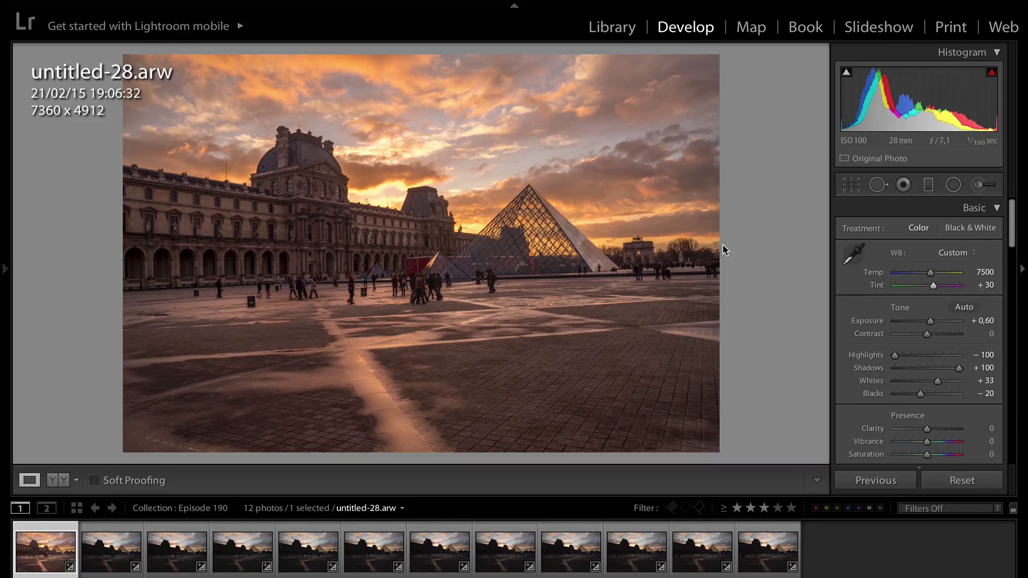
key(i)
key(i)
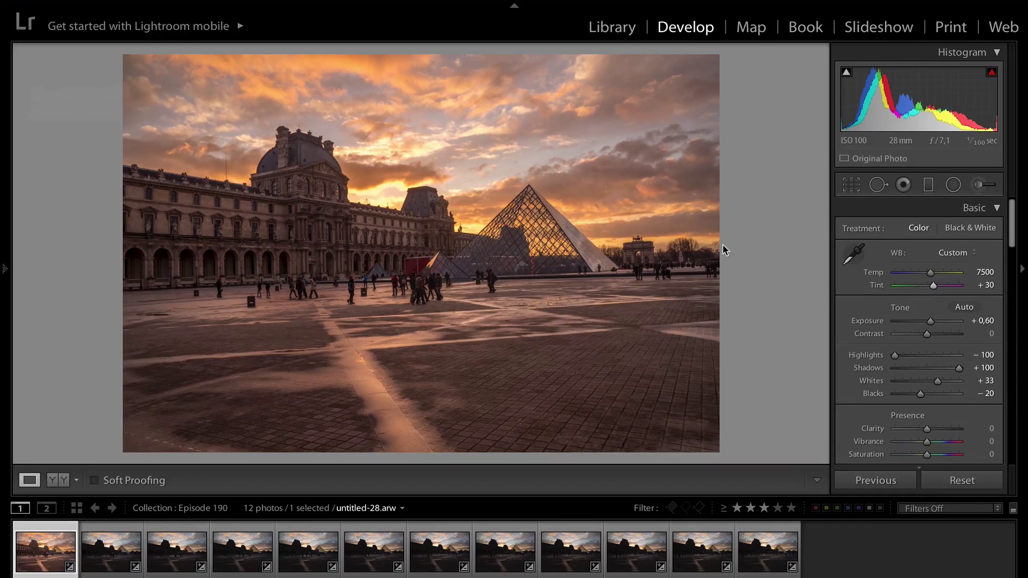
Step: Draw a graduated filter down from the top of the sky and adjust its position
click(929, 185)
drag(500, 128, 509, 257)
drag(505, 196, 504, 147)
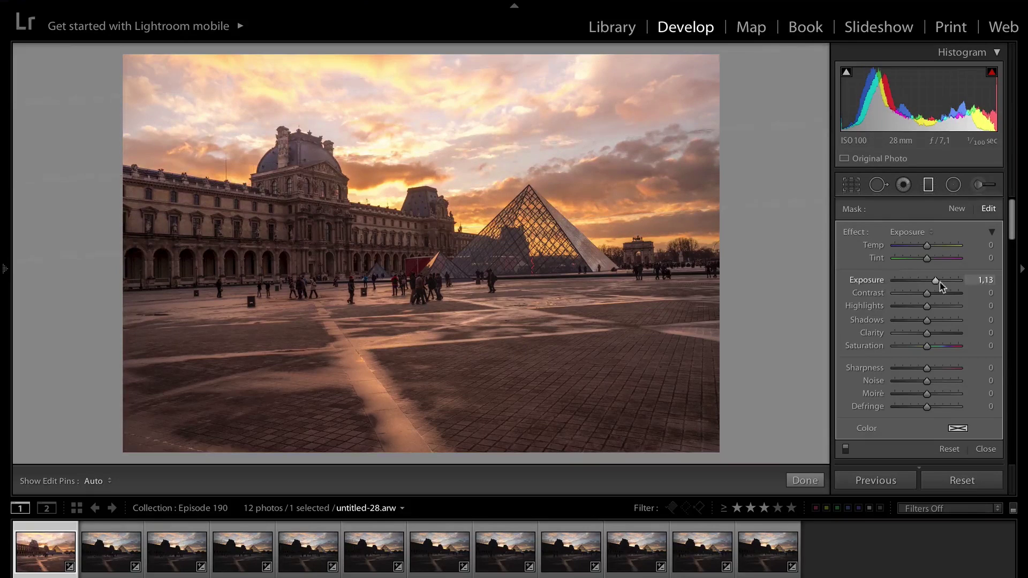
drag(936, 280, 938, 280)
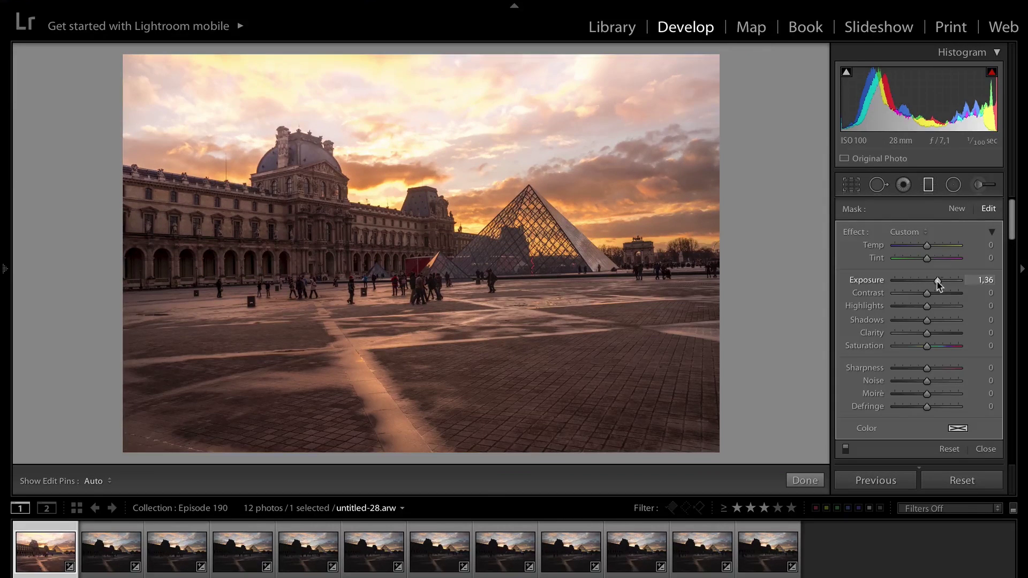
Step: Give the graduated filter Exposure −0,67 and Temp −19, then finish it
click(916, 233)
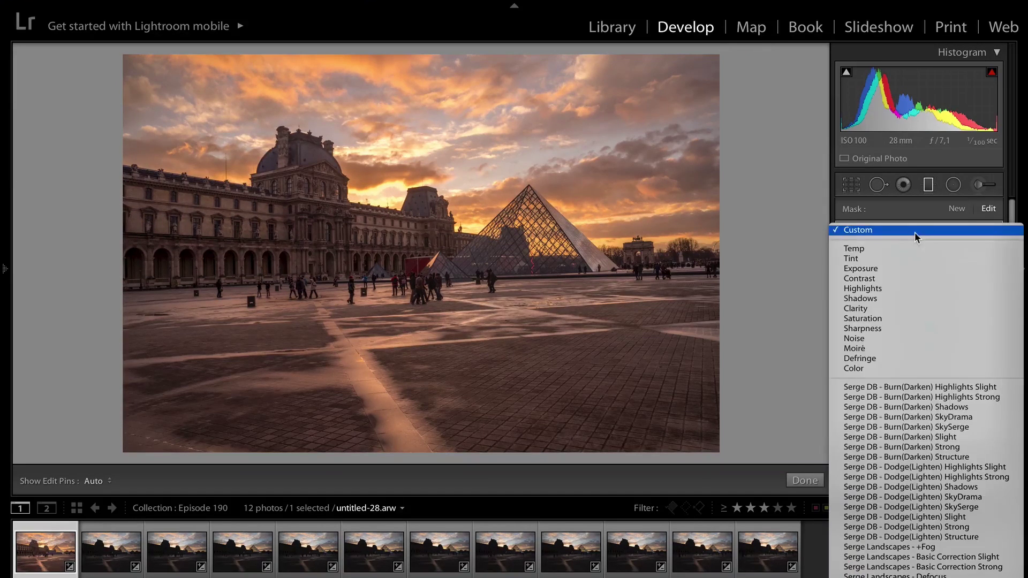
click(920, 269)
drag(930, 284, 922, 285)
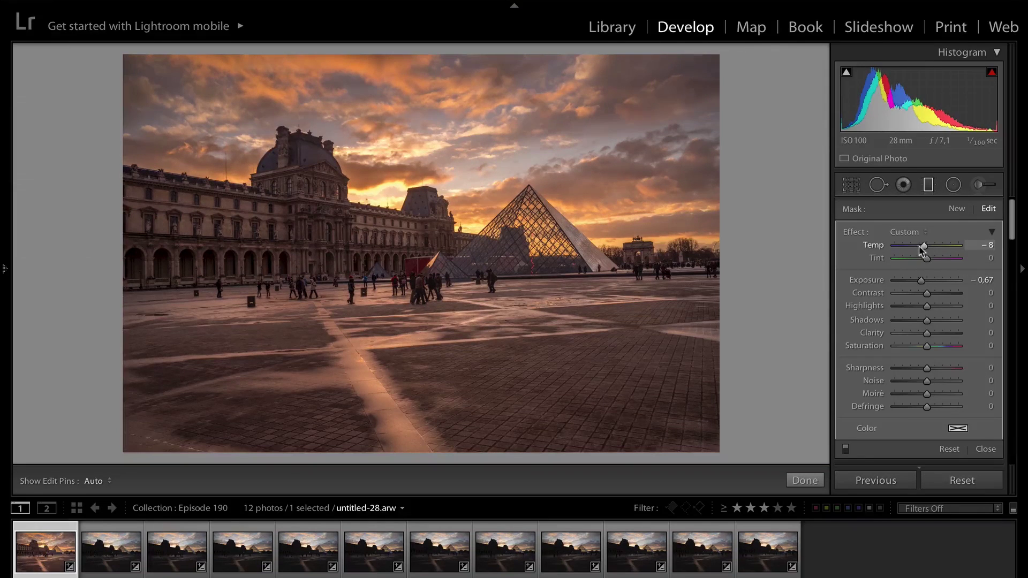
drag(922, 249, 919, 250)
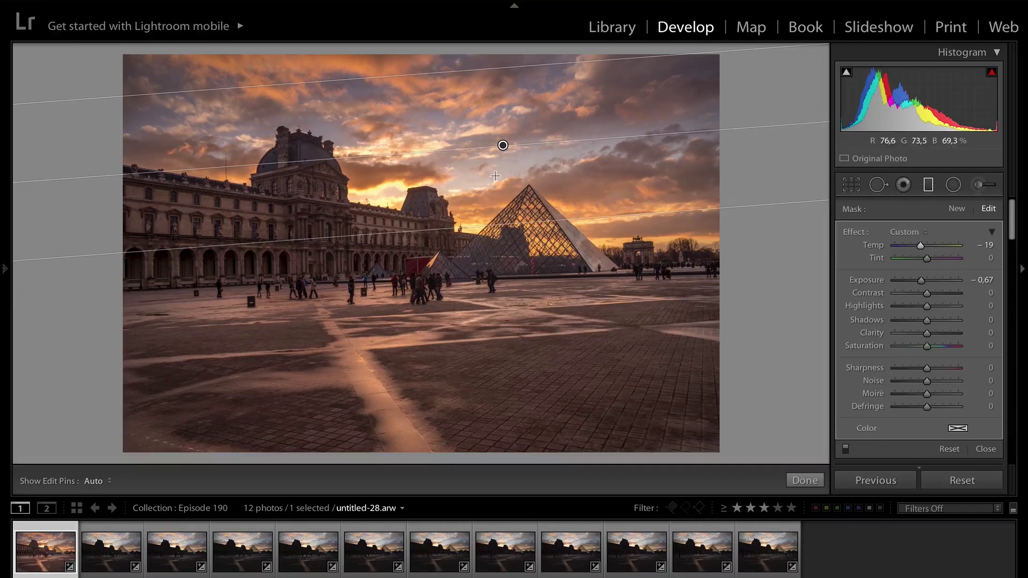
click(810, 481)
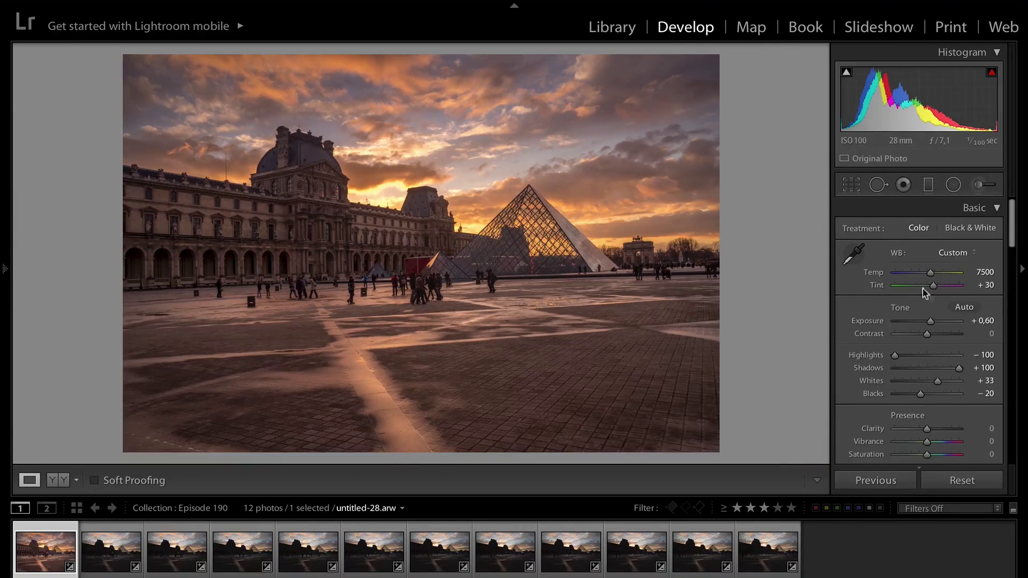
Step: Preview the Camera Landscape and Camera Vivid calibration profiles, then keep Adobe Standard
drag(1013, 231, 1013, 455)
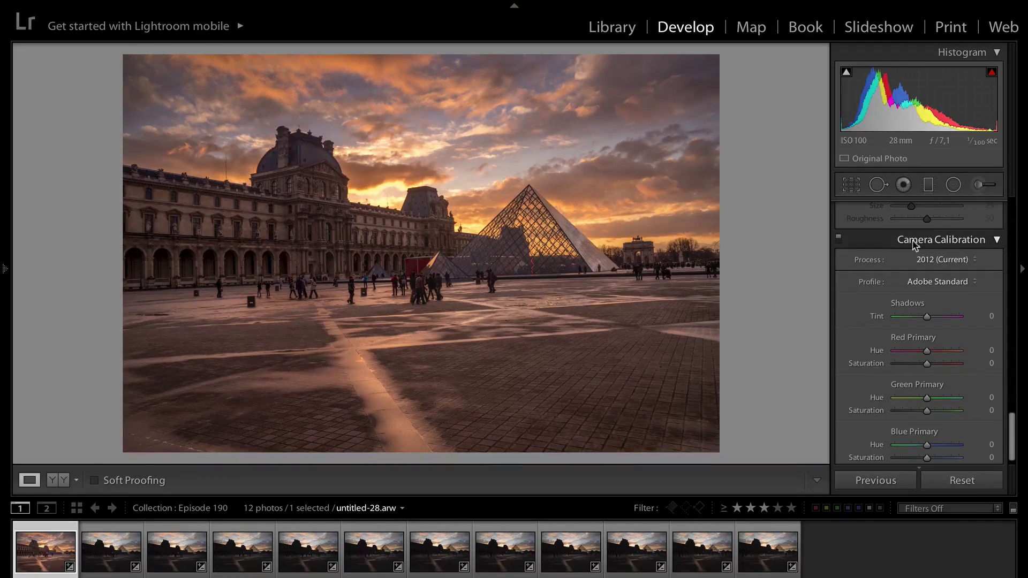
click(952, 282)
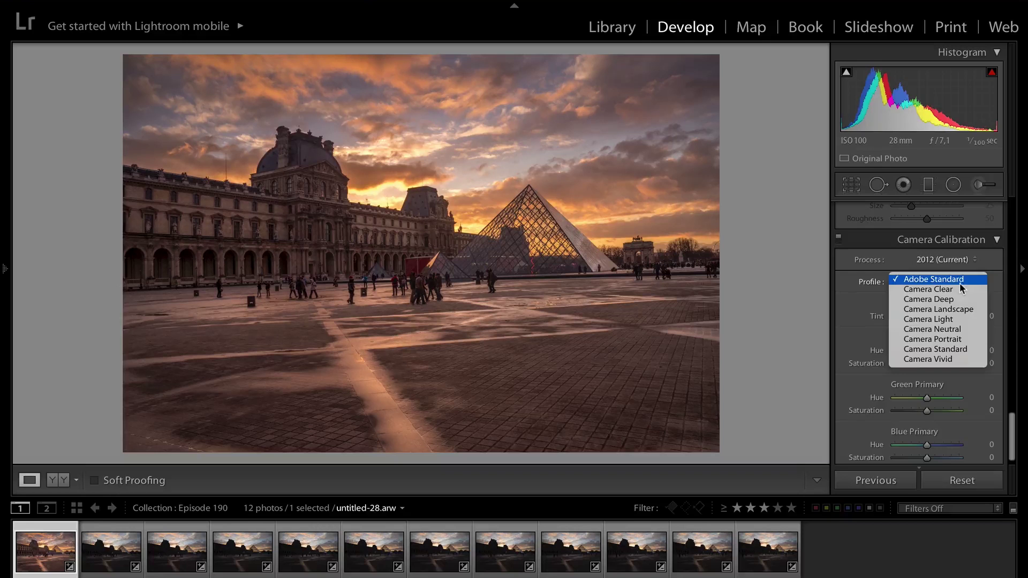
click(965, 309)
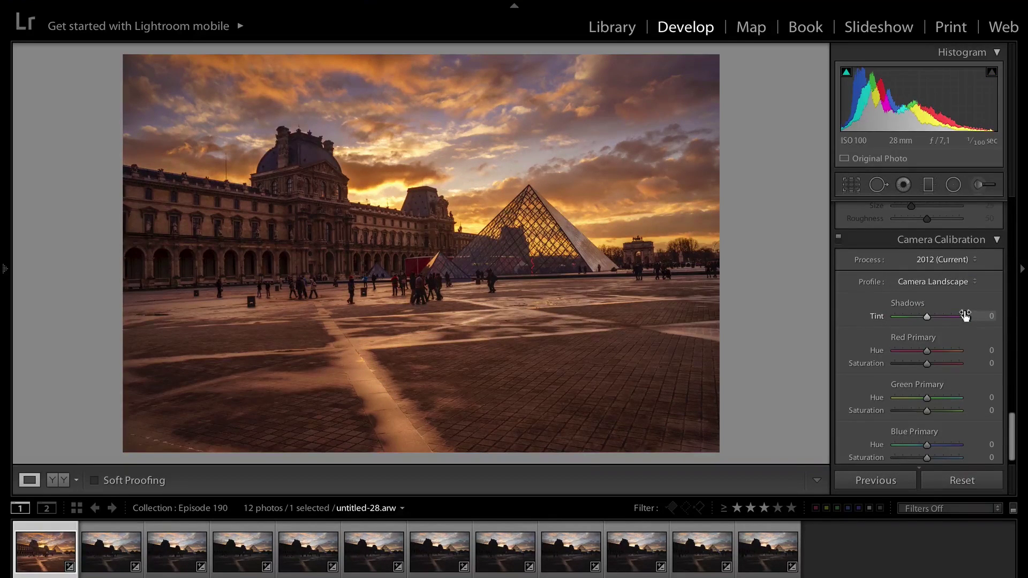
click(946, 280)
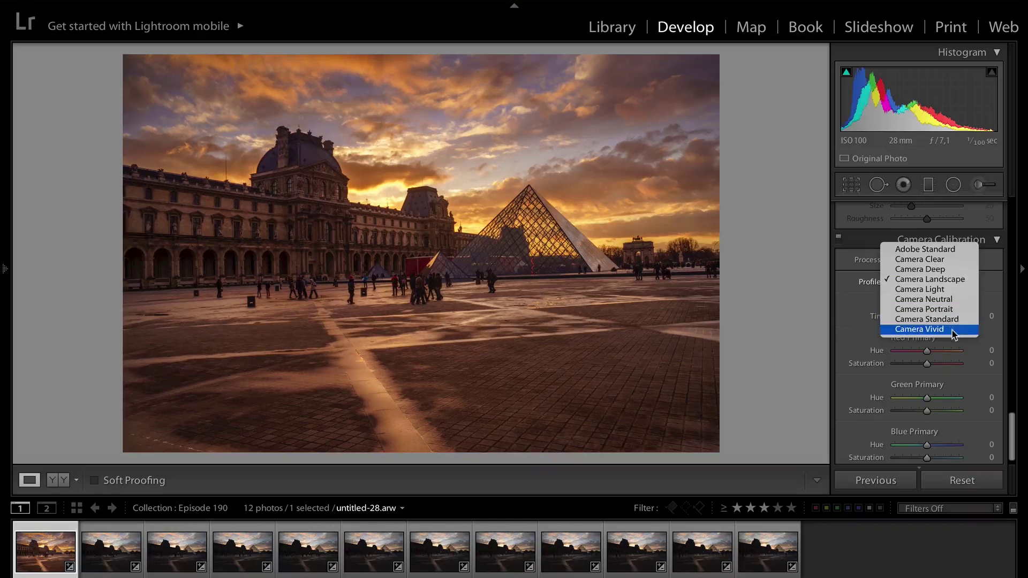
click(954, 334)
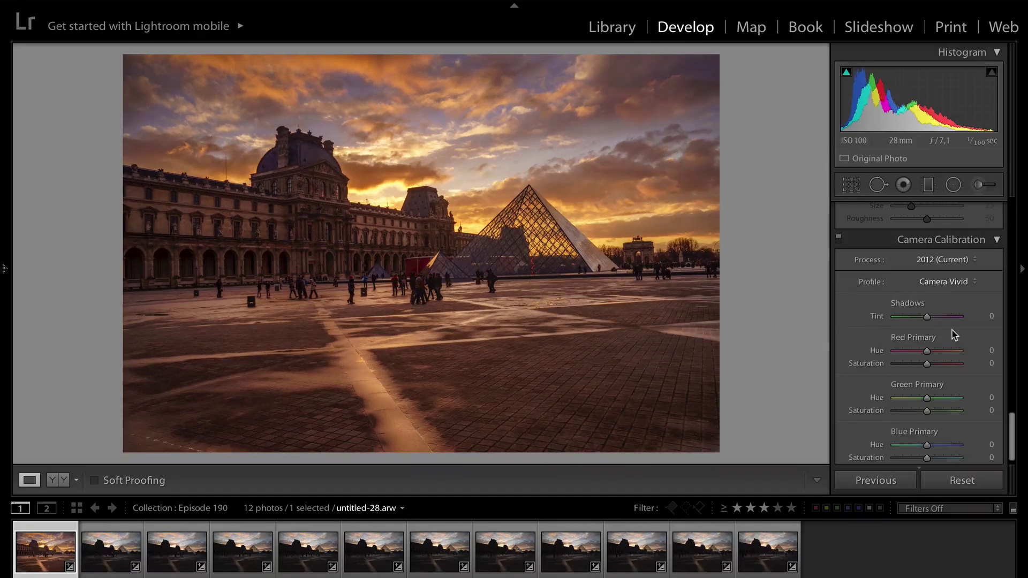
click(952, 282)
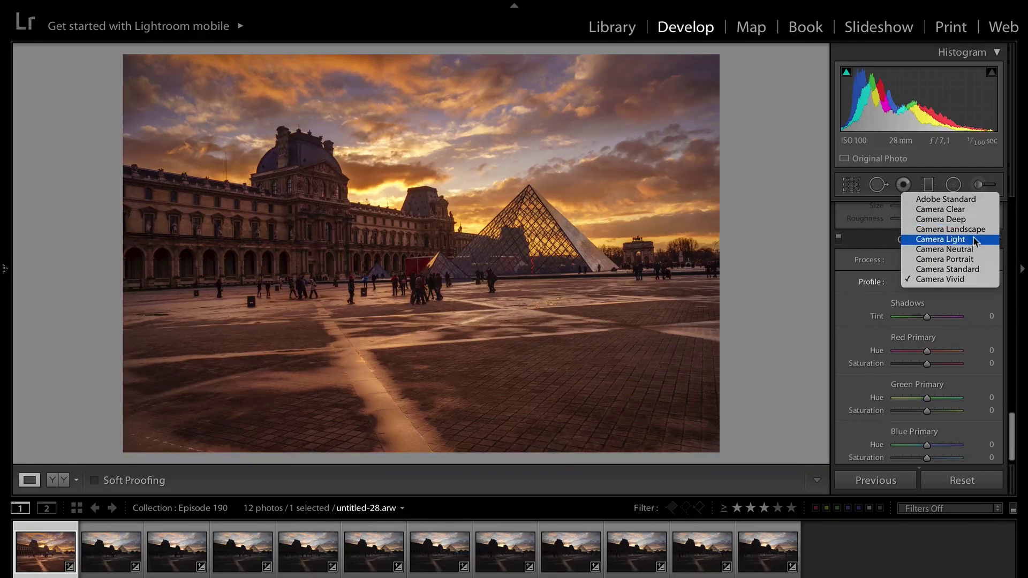
click(960, 200)
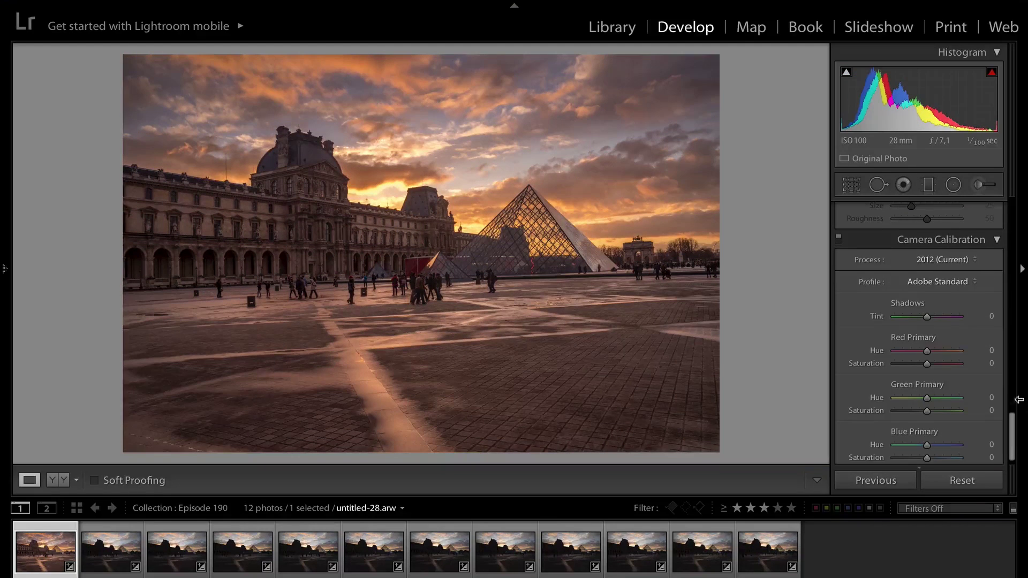
Step: Set calibration Shadows Tint +14, Red Hue +11, Green Hue +21 and Blue Hue −13
scroll(1013, 428, down, 1)
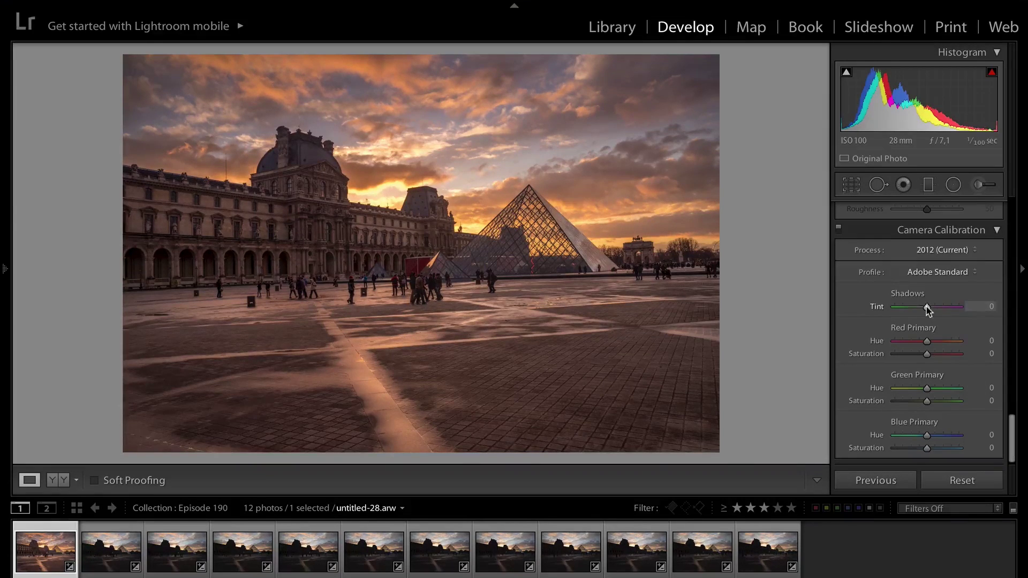
mouse_move(924, 308)
mouse_down()
mouse_move(910, 308)
mouse_move(930, 307)
mouse_up()
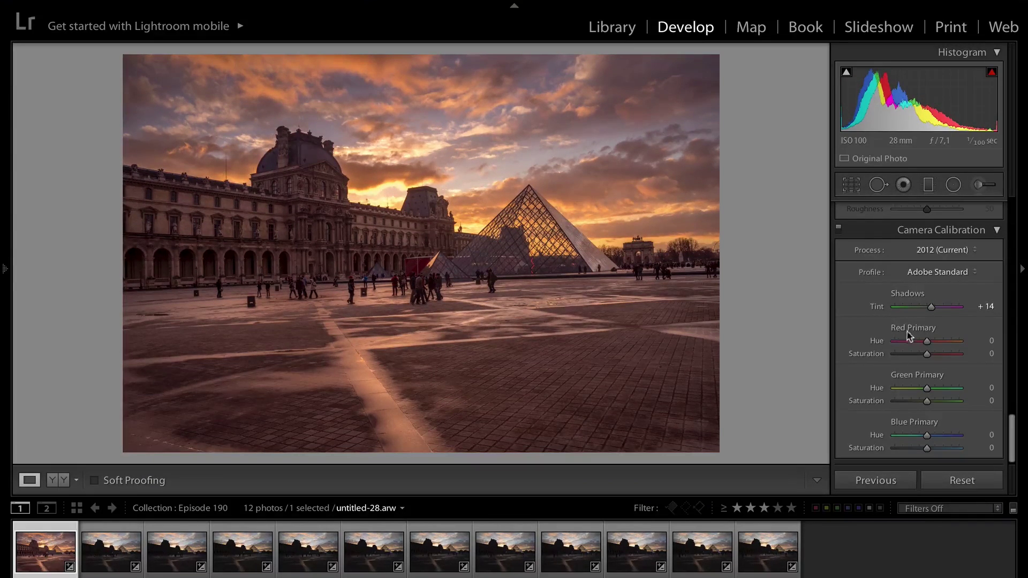
mouse_move(927, 341)
mouse_down()
mouse_move(916, 343)
mouse_move(967, 341)
mouse_move(932, 343)
mouse_up()
mouse_move(927, 387)
mouse_down()
mouse_move(893, 387)
mouse_move(958, 386)
mouse_move(895, 387)
mouse_move(928, 390)
mouse_up()
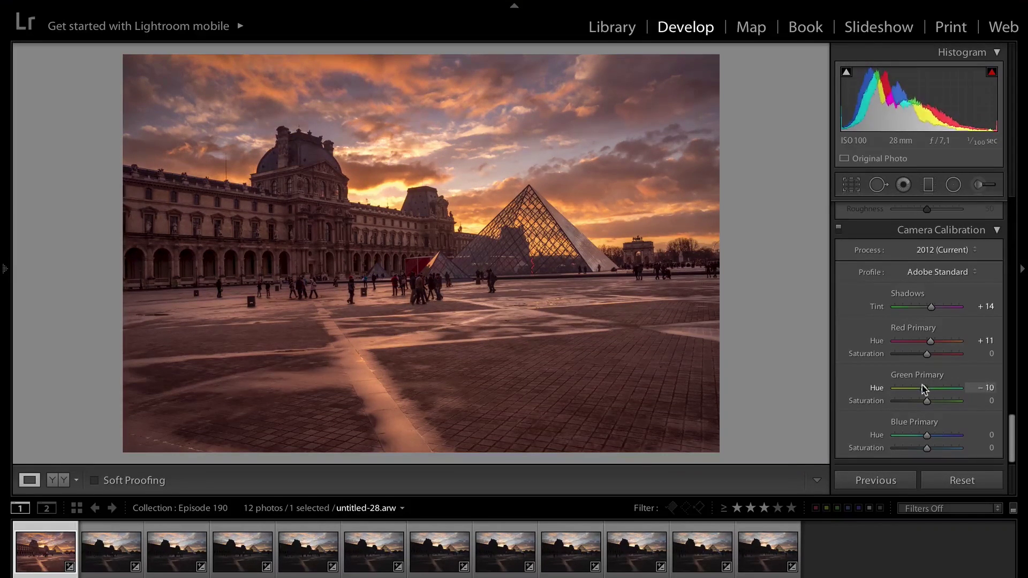
drag(924, 388, 934, 389)
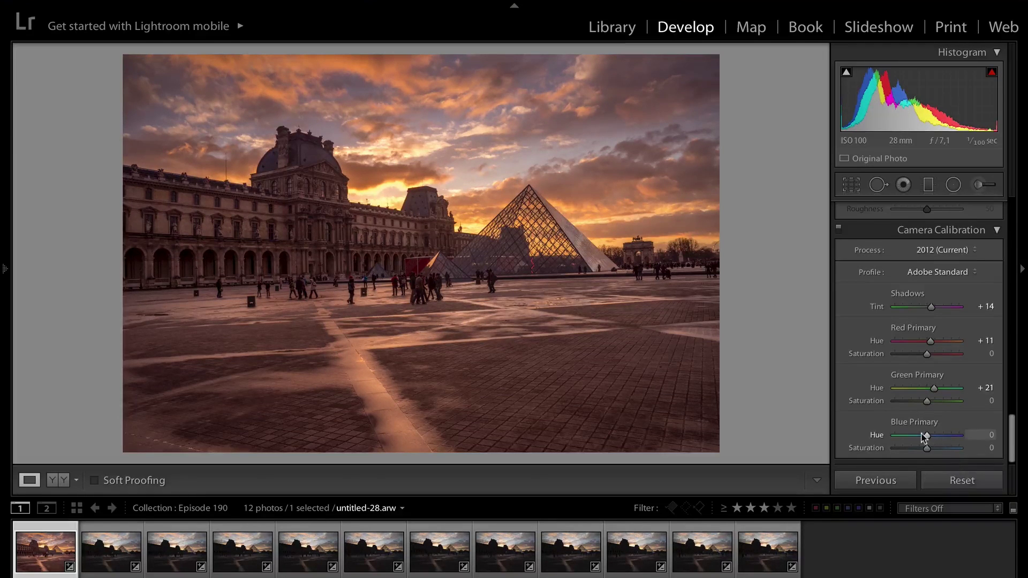
mouse_move(927, 438)
mouse_down()
mouse_move(913, 438)
mouse_move(940, 438)
mouse_move(923, 439)
mouse_up()
Step: Toggle the Before/After view to compare the original and edited photo
key(shift)
key(alt)
key(backslash)
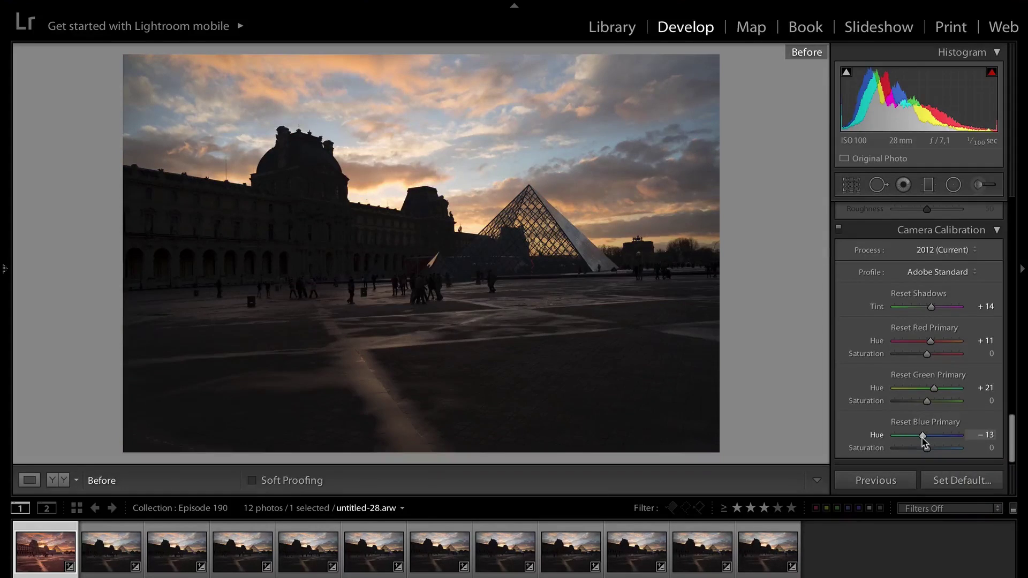
key(backslash)
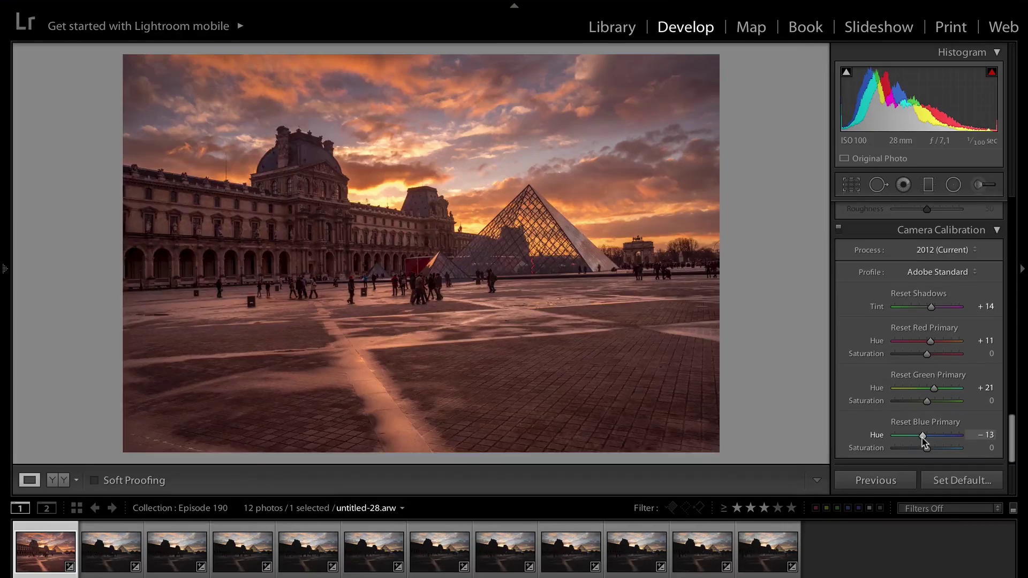
key(backslash)
key(backslash)
key(backslash)
Step: Apply Upright Auto in Lens Corrections to straighten the Louvre and pyramid
scroll(937, 326, up, 1)
scroll(937, 326, up, 6)
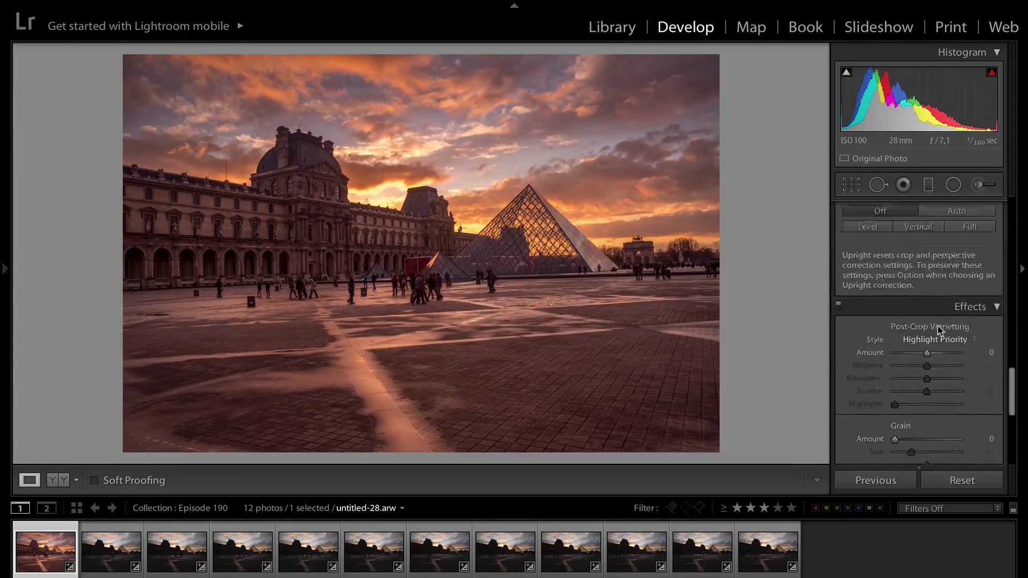
click(967, 319)
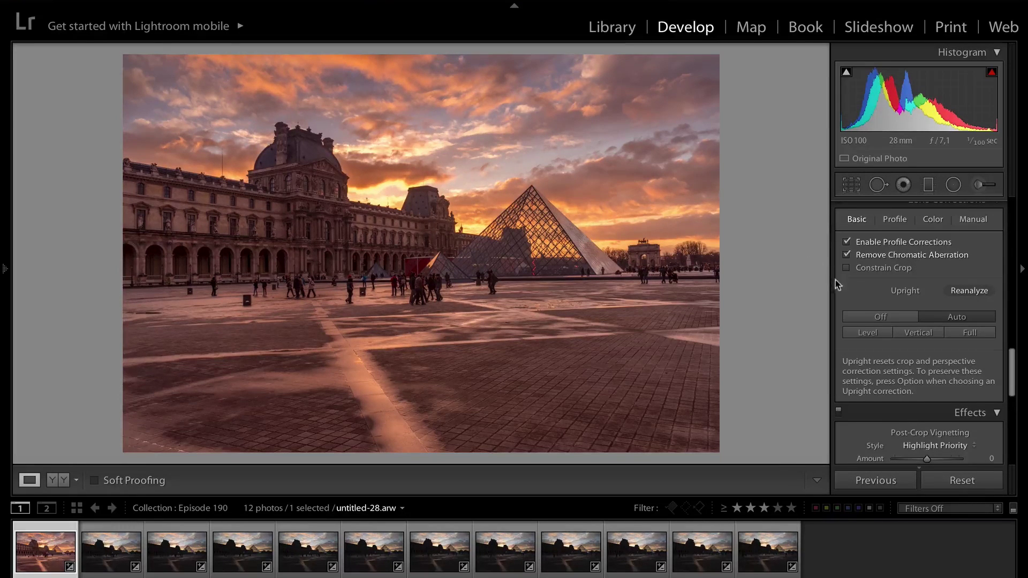
scroll(973, 264, up, 1)
scroll(974, 264, up, 5)
click(954, 186)
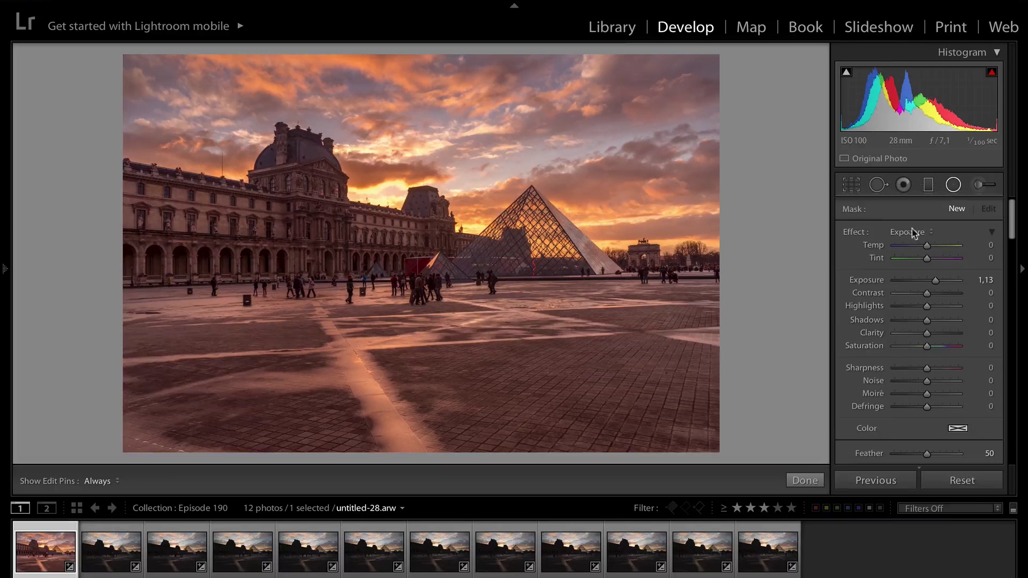
Step: Draw an inverted radial filter over the left palace wing with feather 100 and exposure adjusted
click(917, 233)
click(914, 232)
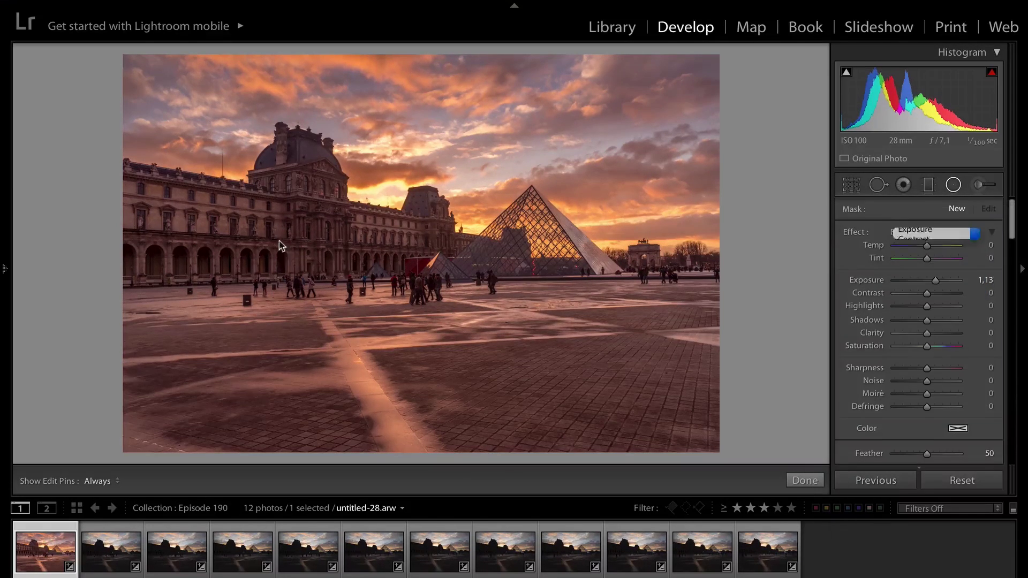
drag(268, 231, 379, 278)
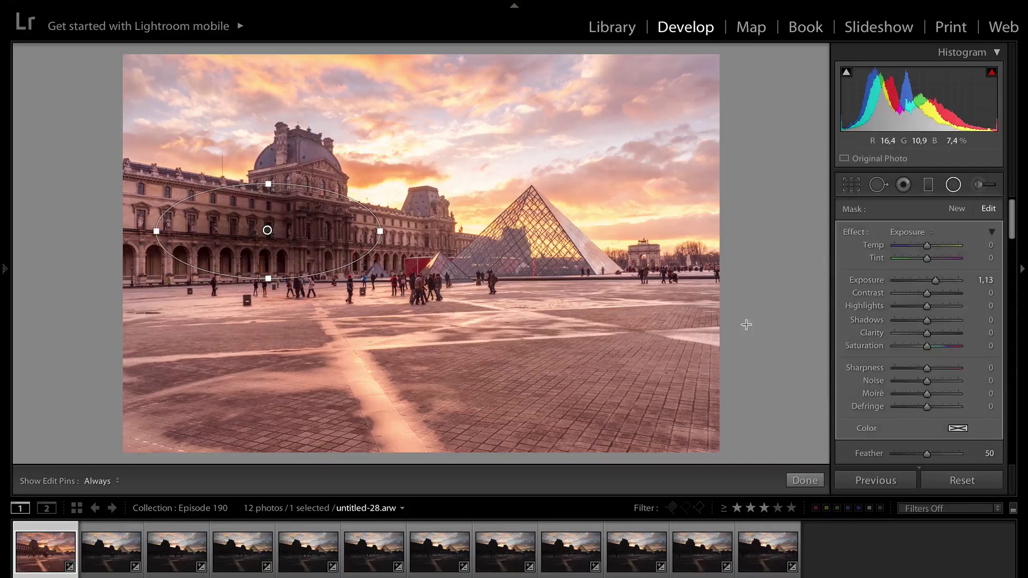
scroll(918, 372, down, 4)
click(917, 371)
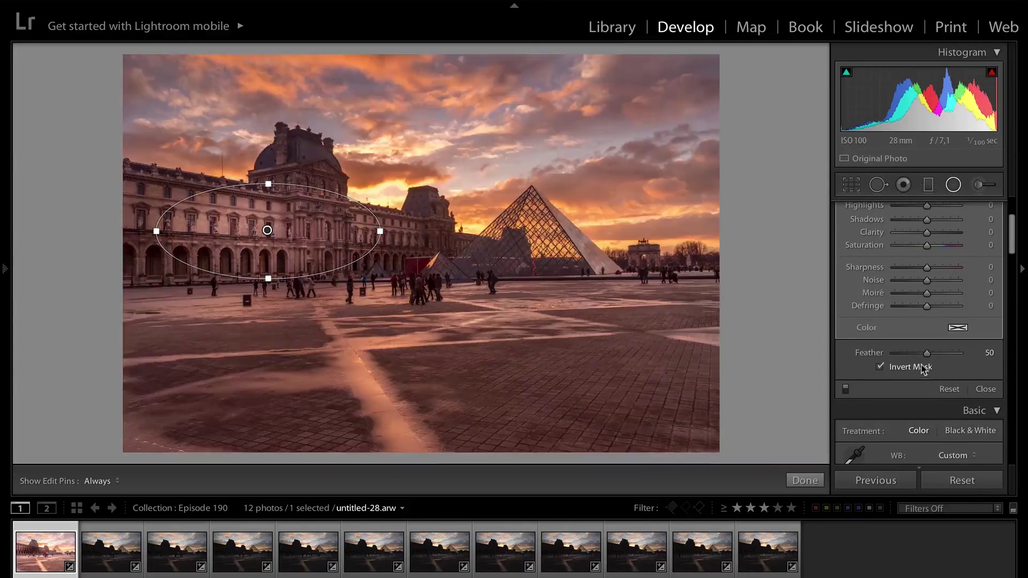
drag(927, 353, 956, 357)
scroll(923, 312, up, 3)
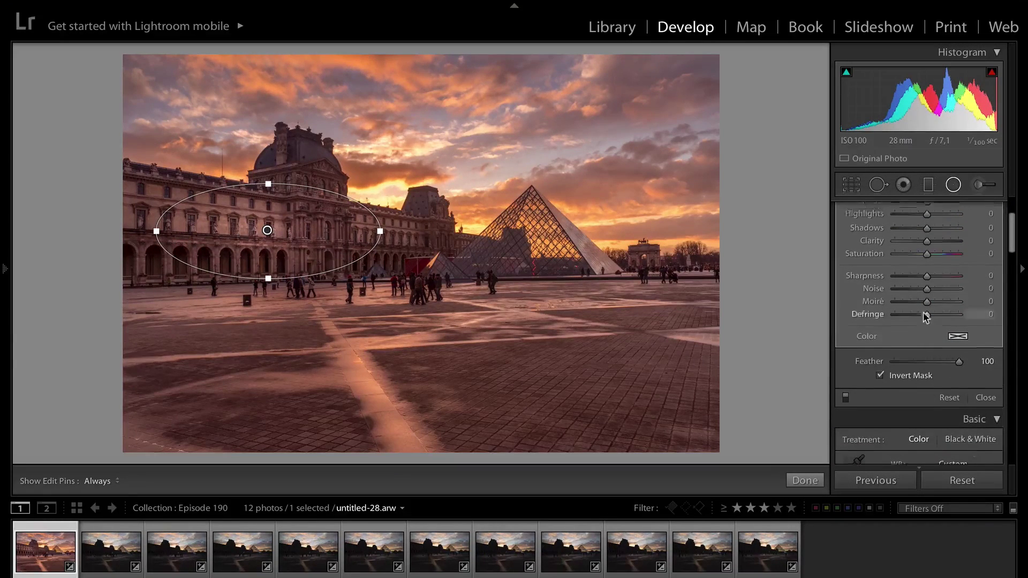
drag(927, 260, 940, 262)
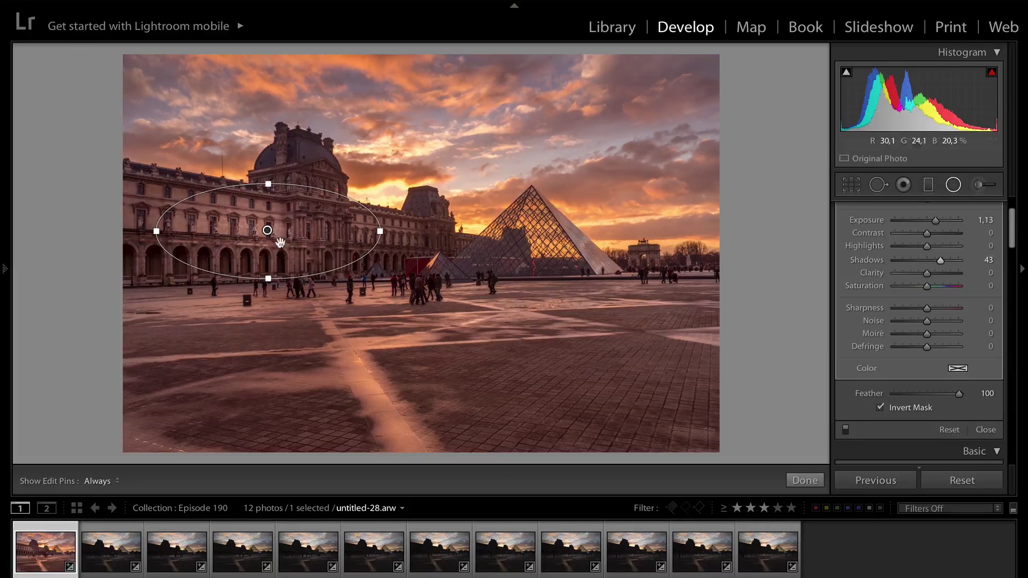
Step: Move the ellipse onto the left facade, duplicate it to the right, and close the filter
drag(267, 230, 175, 239)
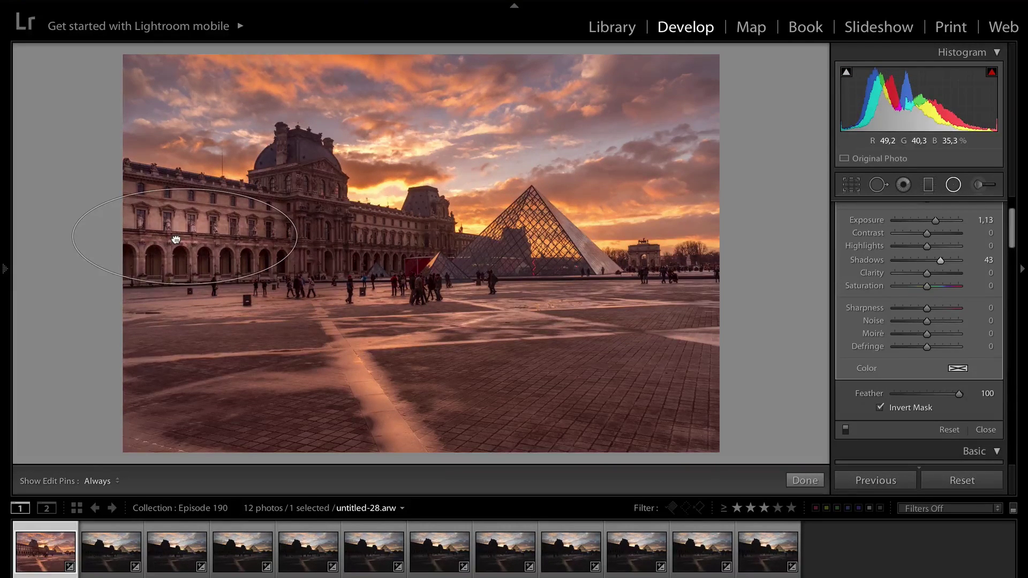
right_click(176, 239)
click(230, 242)
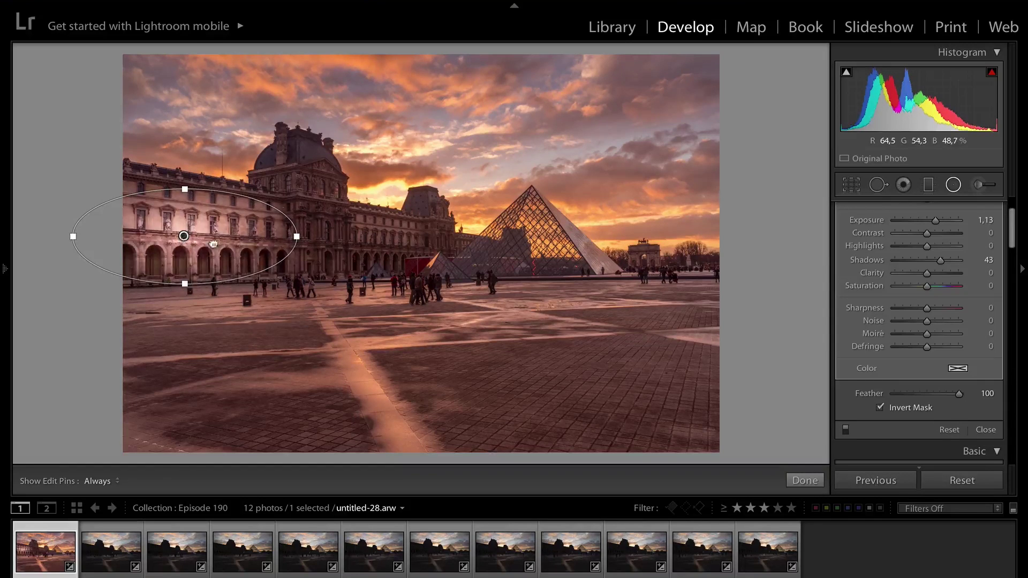
drag(213, 244, 423, 251)
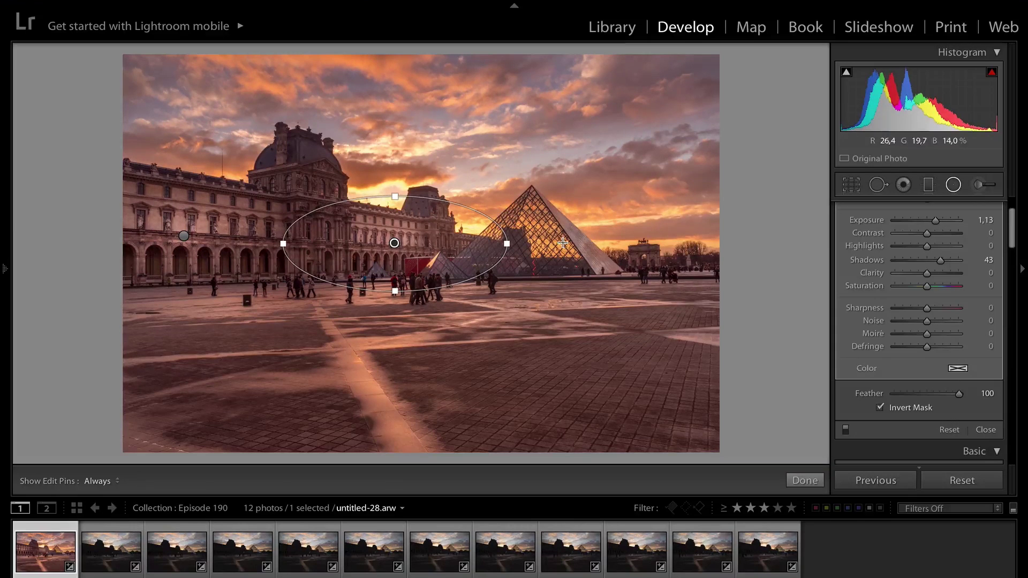
click(985, 431)
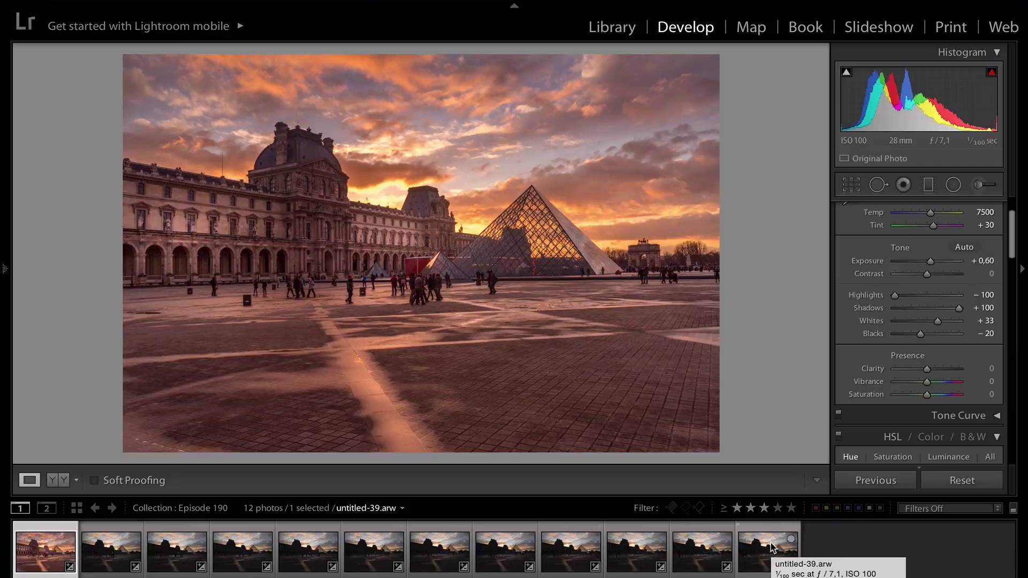
Step: Sync the first photo's develop settings to all 12 selected burst photos
shift+click(772, 547)
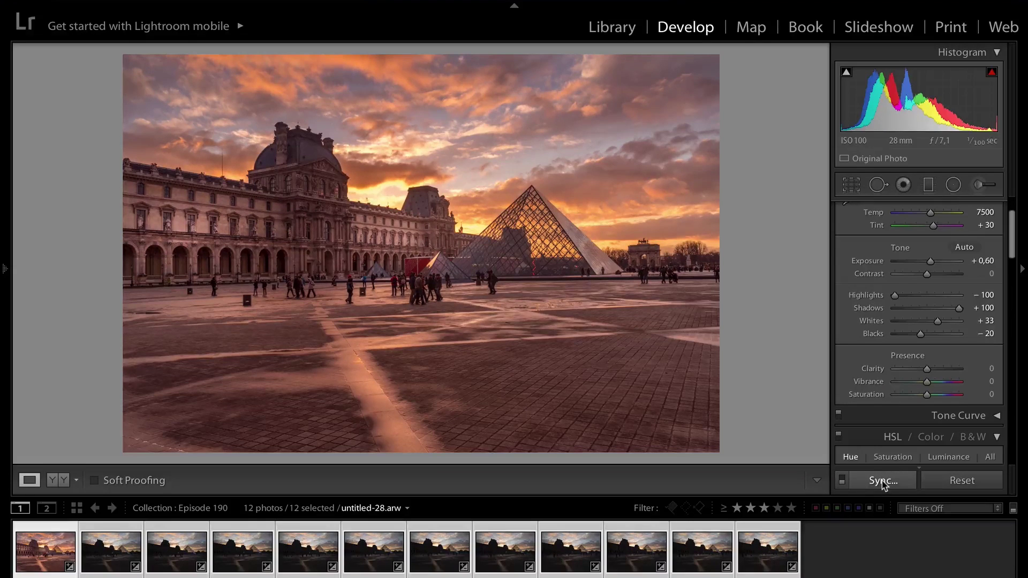
click(882, 481)
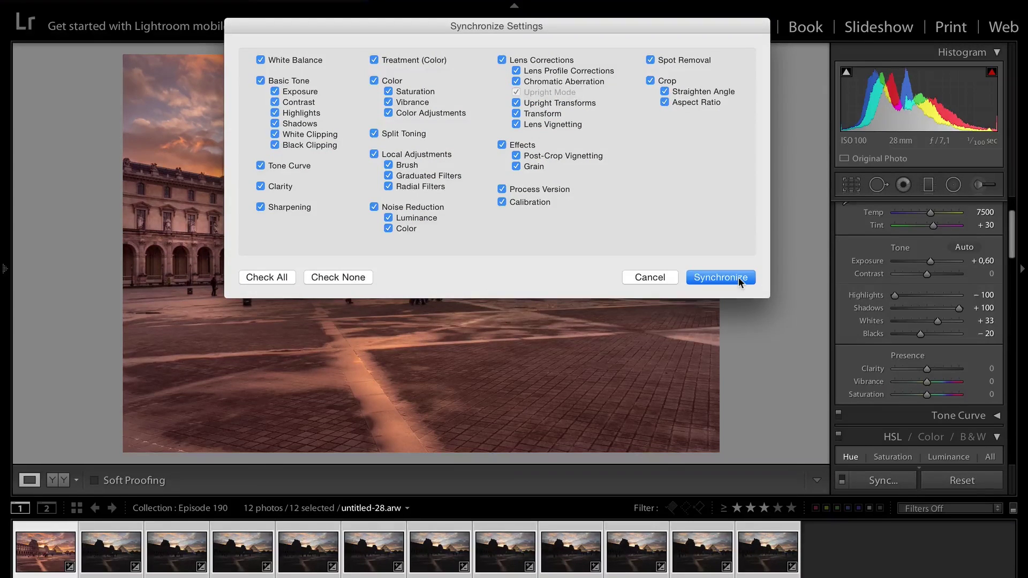
click(721, 277)
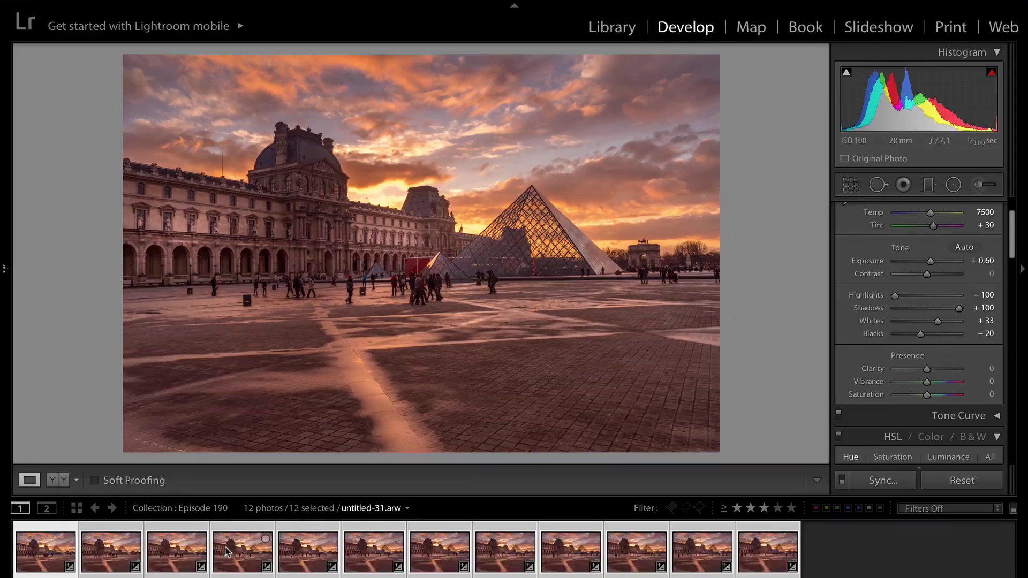
Step: Check each burst photo for Temp 7500, Exposure +0,60, Shadows +100, ending on untitled-28
click(177, 557)
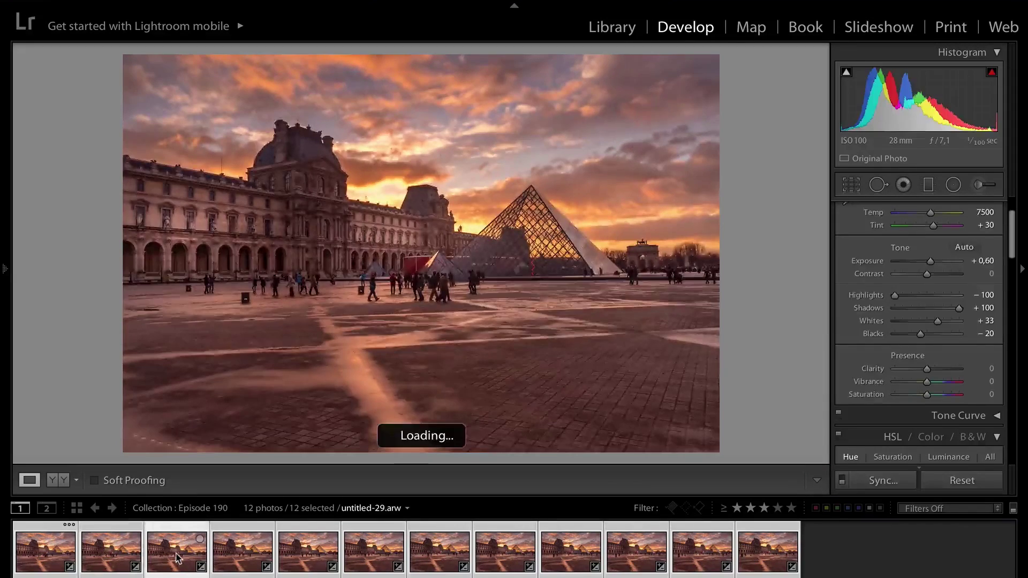
click(236, 551)
click(304, 554)
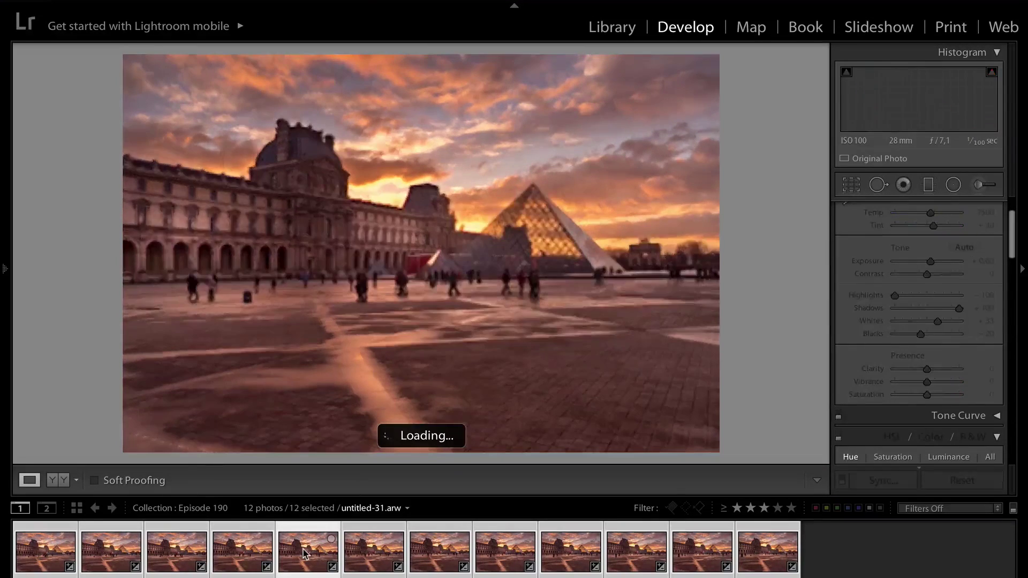
click(362, 554)
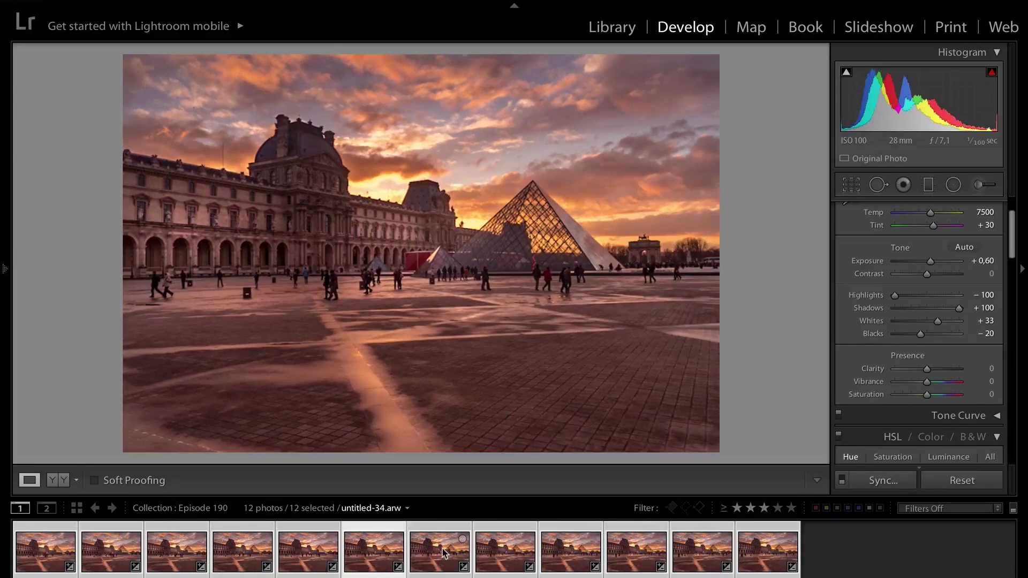
click(444, 553)
click(505, 555)
click(572, 557)
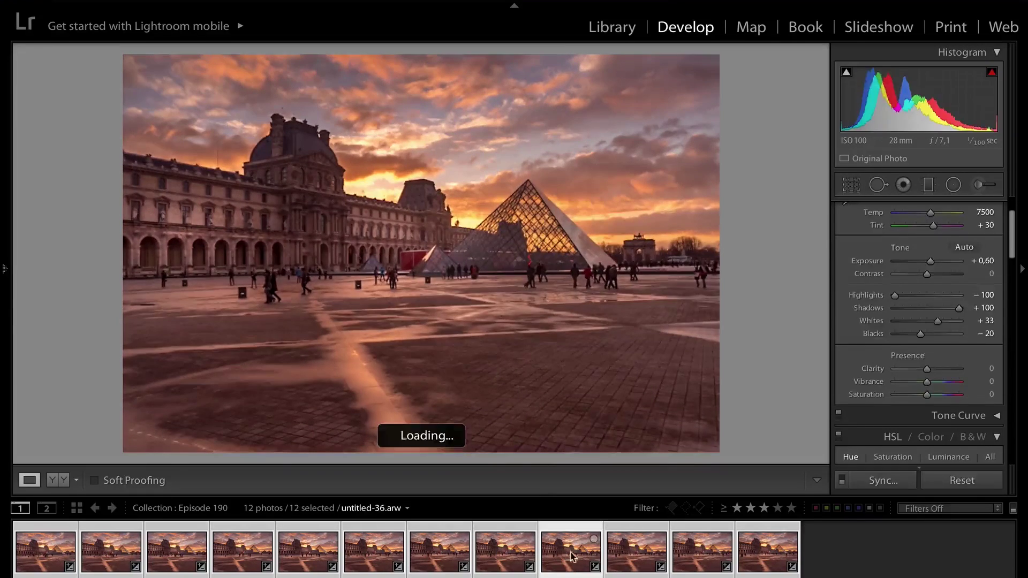
click(637, 554)
click(703, 554)
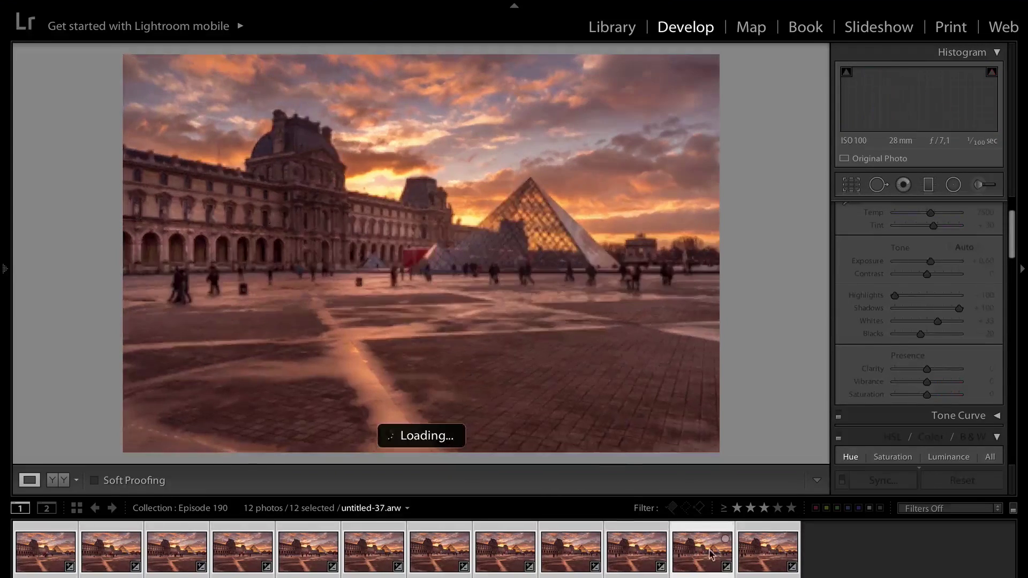
click(767, 554)
click(49, 562)
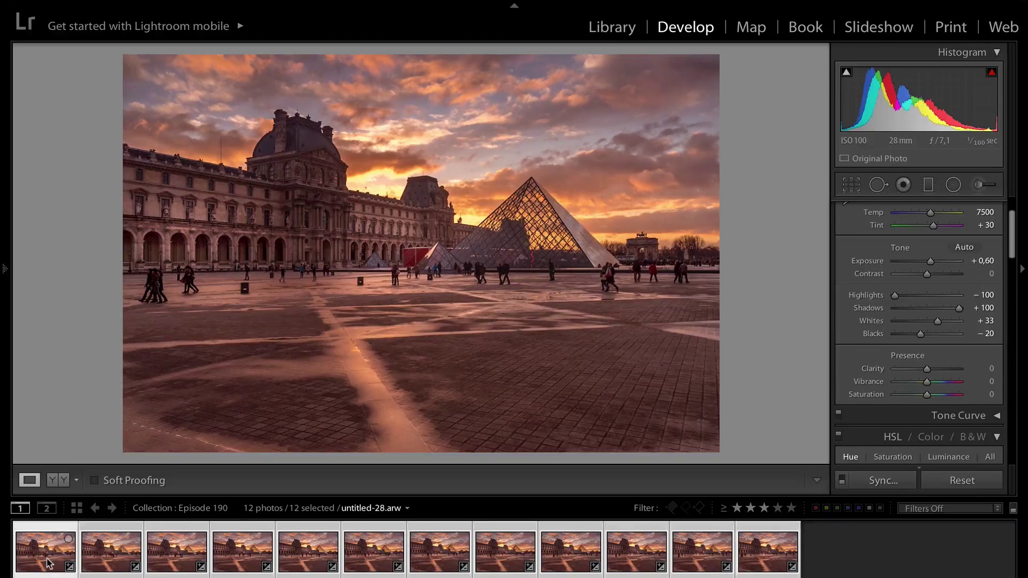
Step: Send the 12 selected photos to Photoshop with Edit In > Open as Layers in Photoshop
right_click(174, 557)
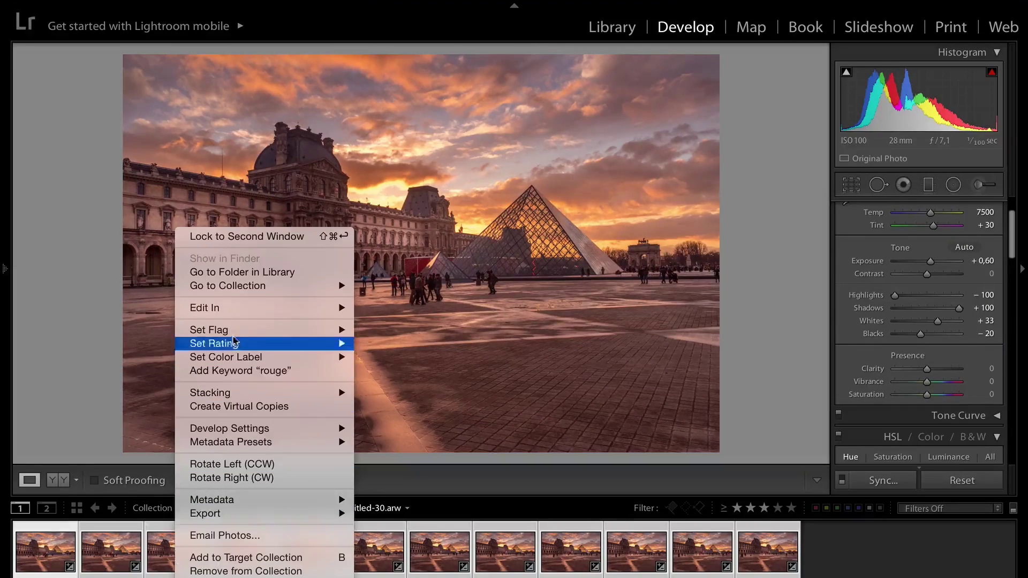
mouse_move(252, 308)
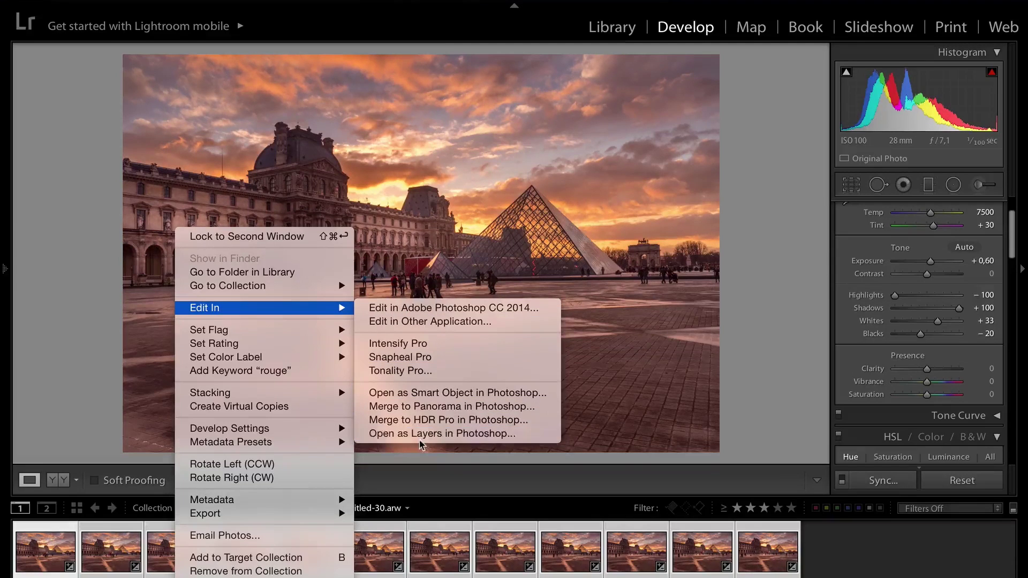
click(459, 433)
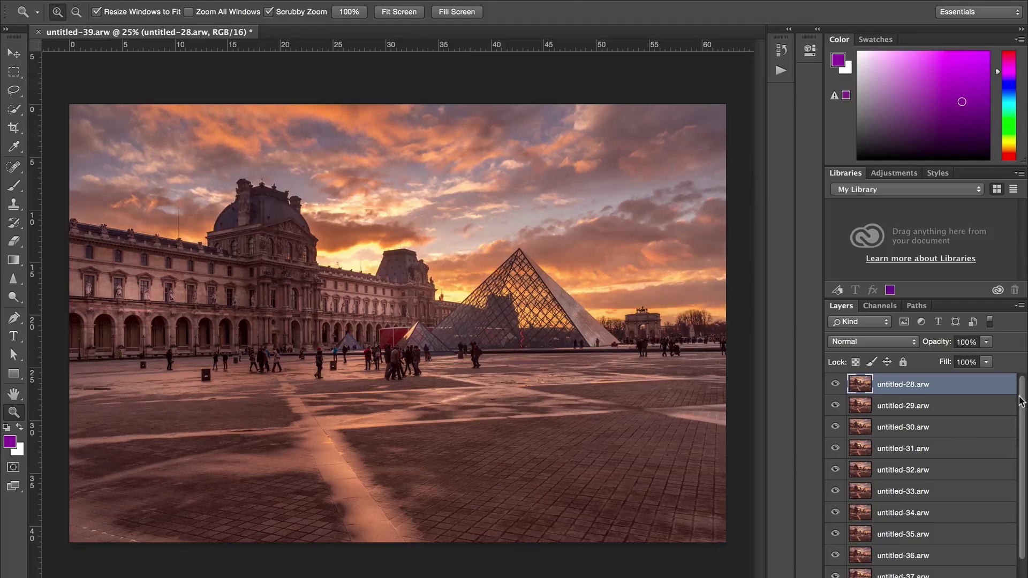
Step: Scroll the Layers panel to review the 12 stacked exposures, with untitled-28.arw on top
drag(1020, 401, 1021, 506)
scroll(952, 390, up, 2)
scroll(1018, 470, down, 1)
scroll(1020, 472, up, 1)
click(172, 0)
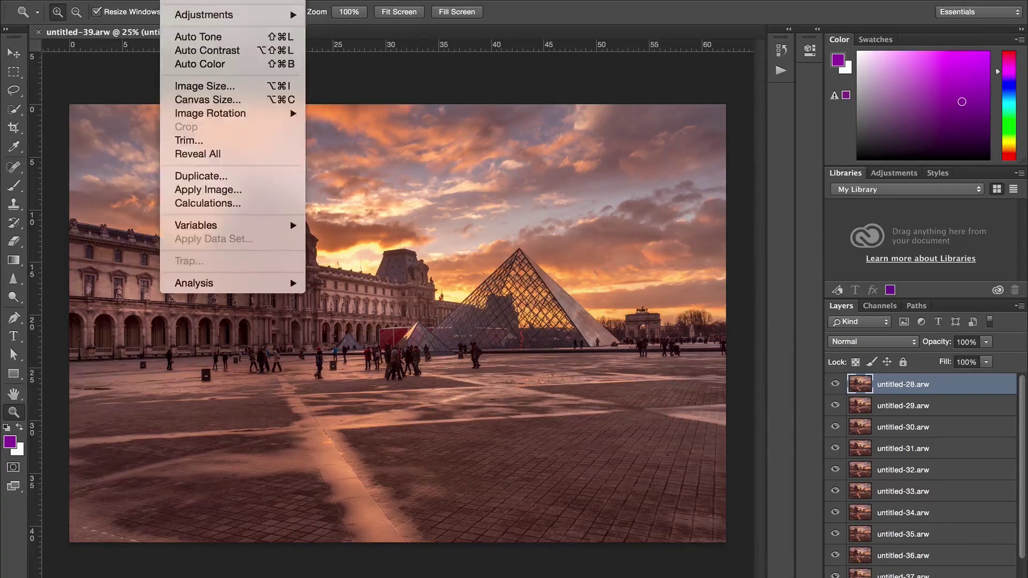
Step: Resize the layered image to 3000 pixels wide (3000 × 2002) in Image Size
click(209, 88)
click(672, 248)
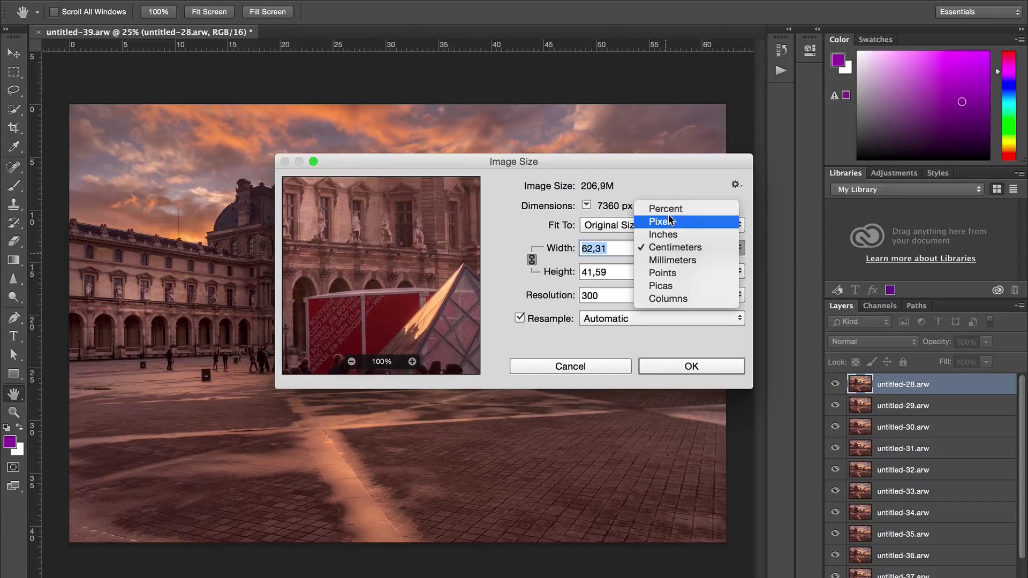
click(664, 223)
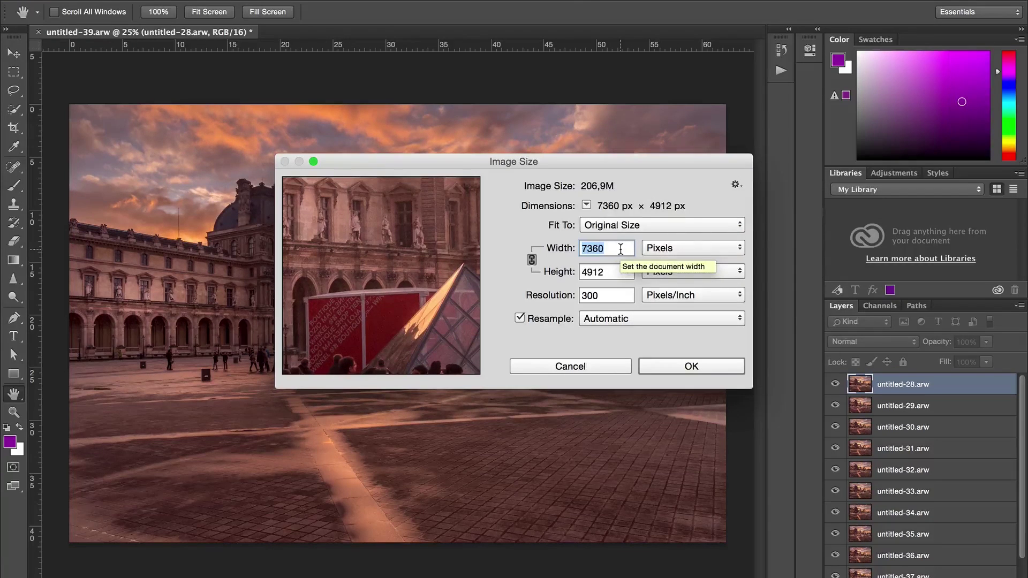
text(3000)
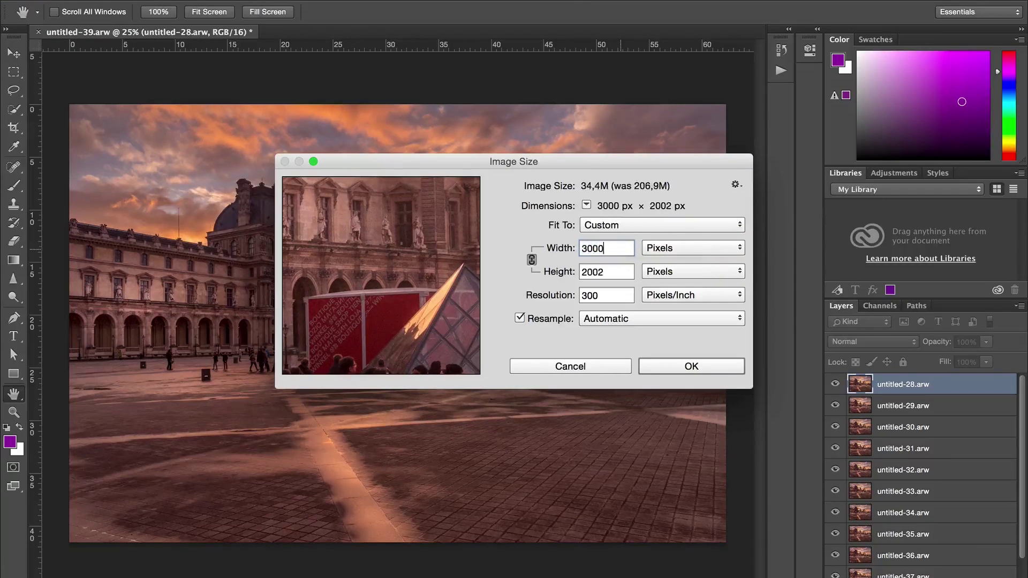
click(691, 367)
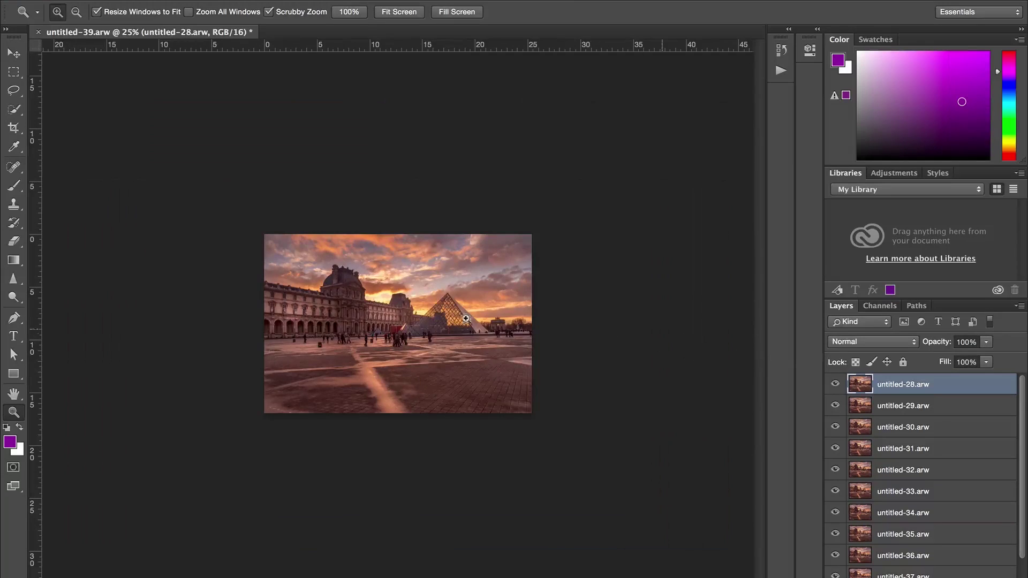
click(456, 319)
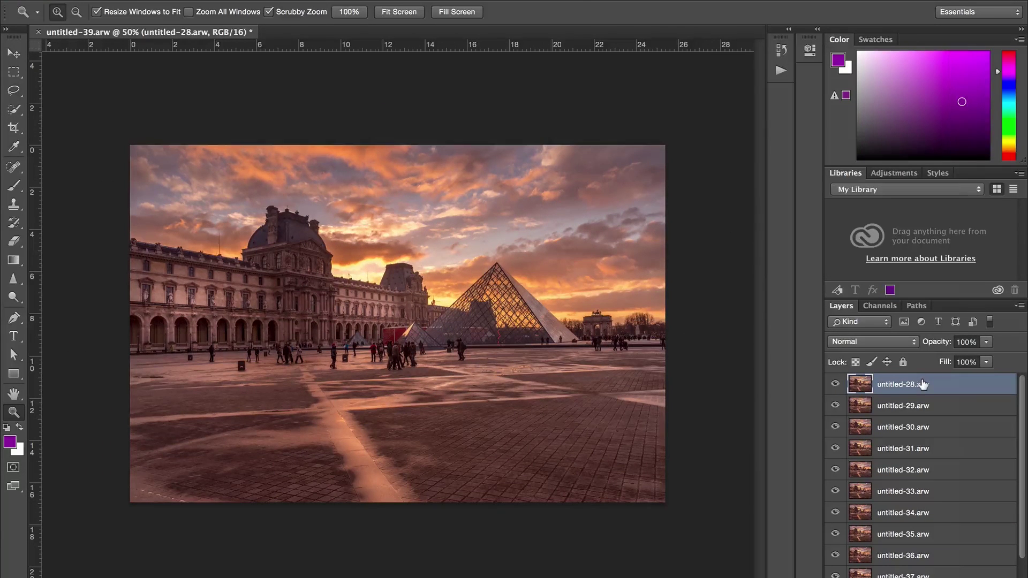
Step: Select every photo layer and run Auto-Align Layers with Auto projection
scroll(970, 446, down, 2)
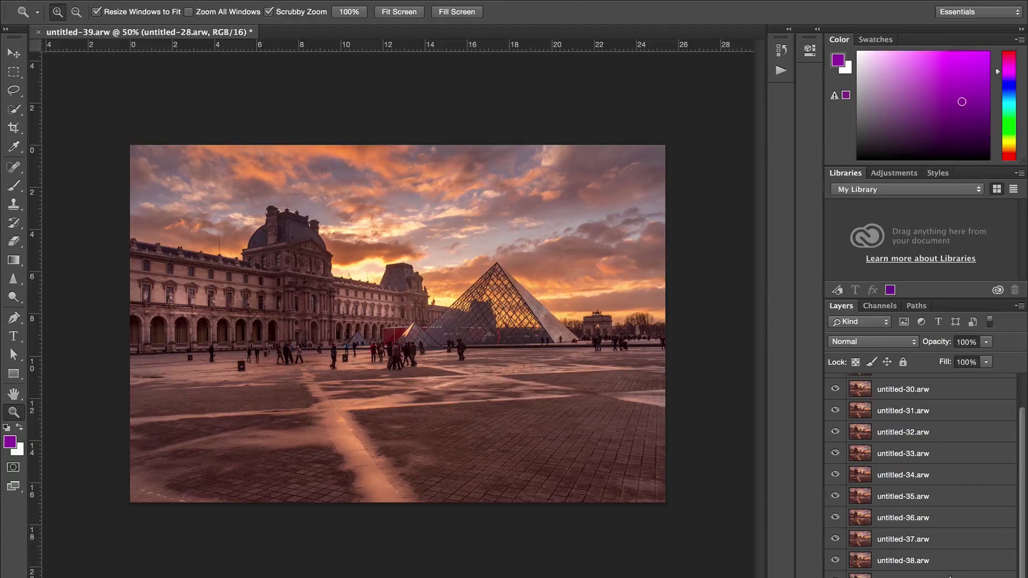
shift+click(950, 576)
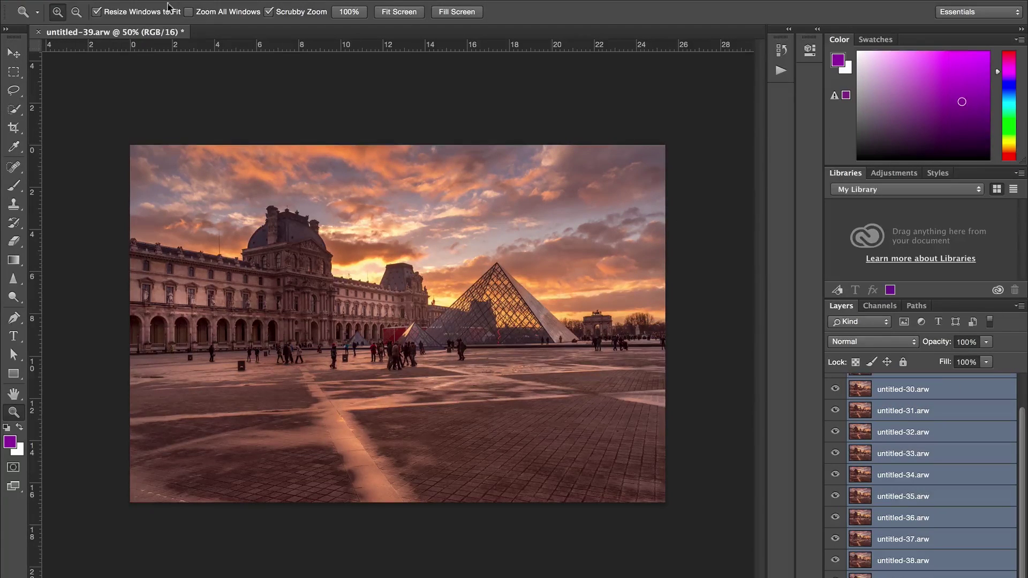
click(142, 0)
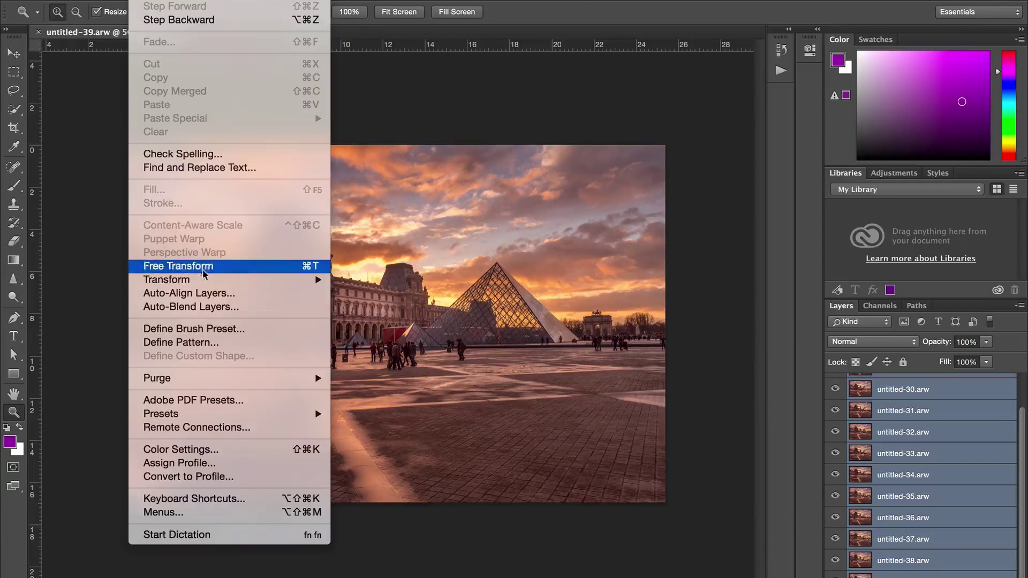
click(198, 294)
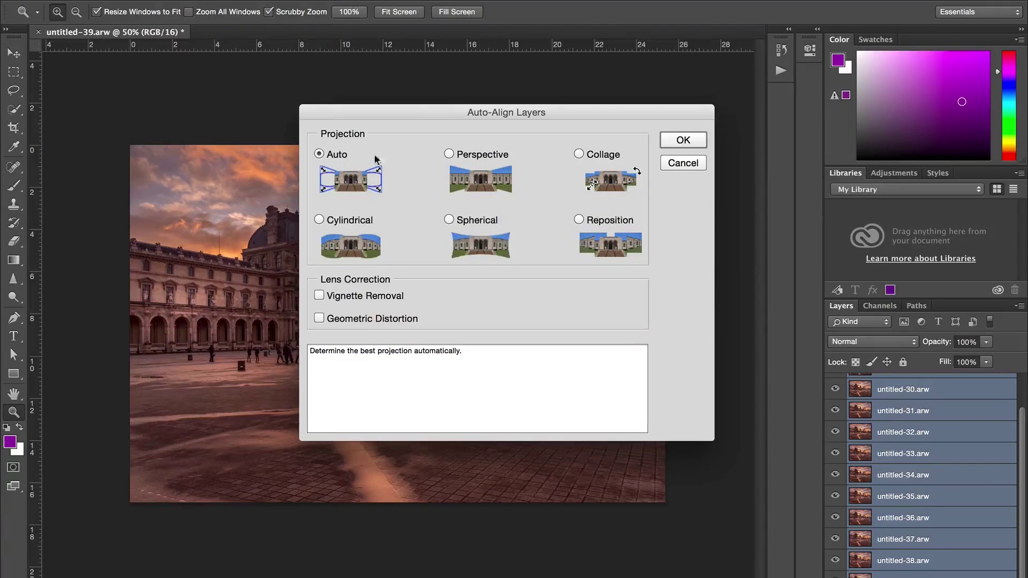
click(679, 142)
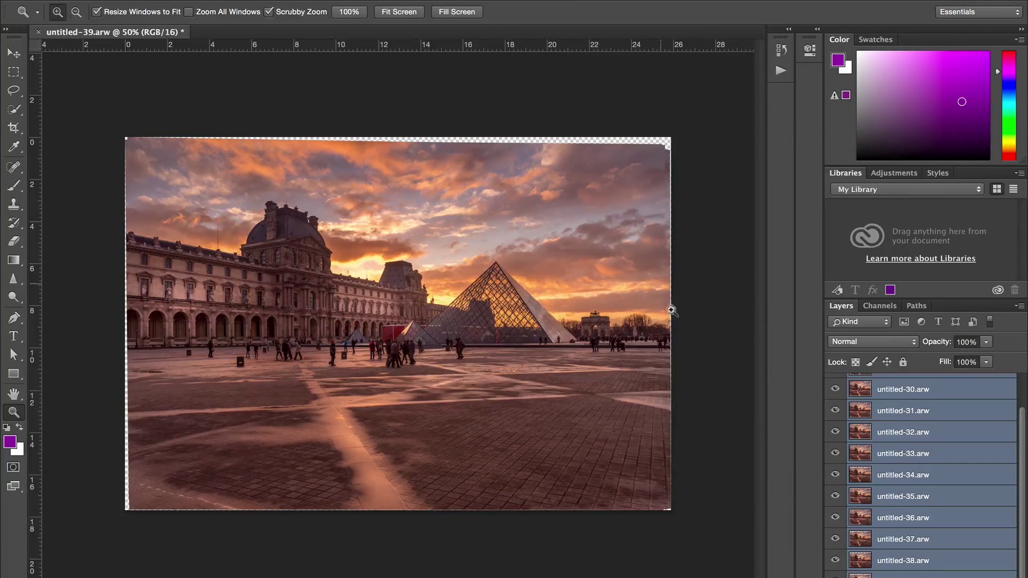
scroll(878, 427, up, 2)
click(835, 383)
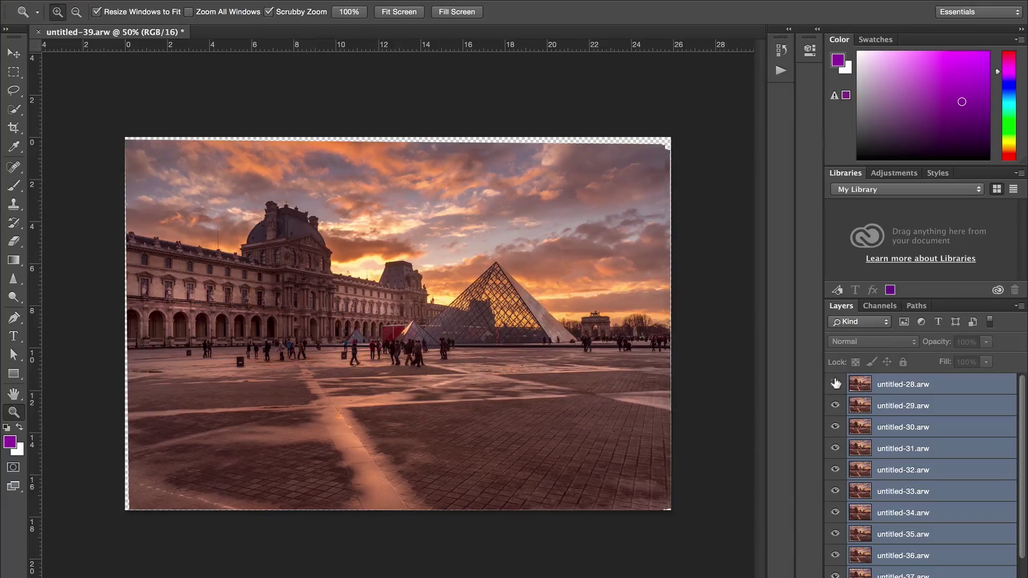
click(836, 384)
click(836, 383)
click(834, 385)
click(834, 405)
click(835, 426)
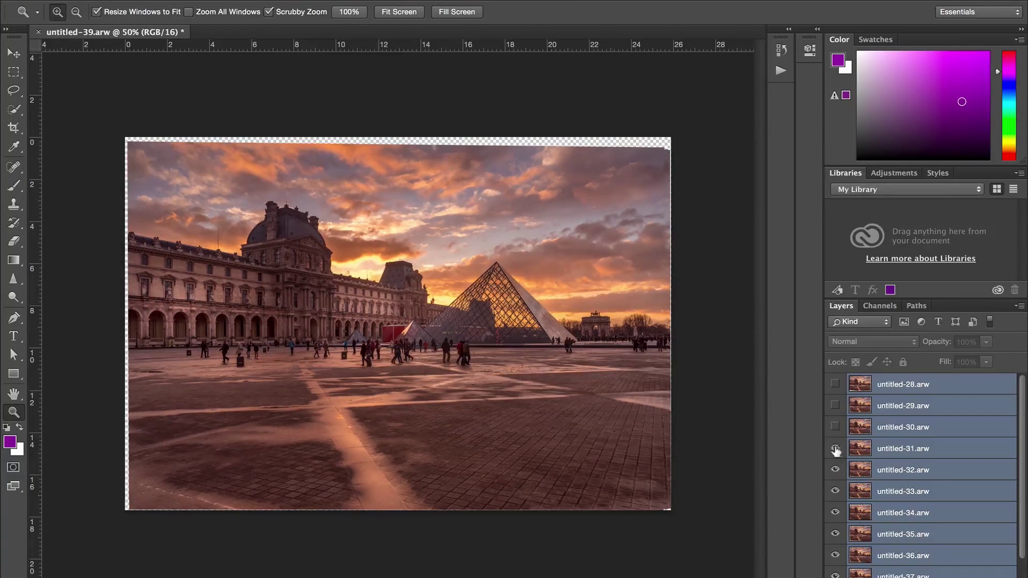
click(835, 426)
click(835, 405)
click(835, 384)
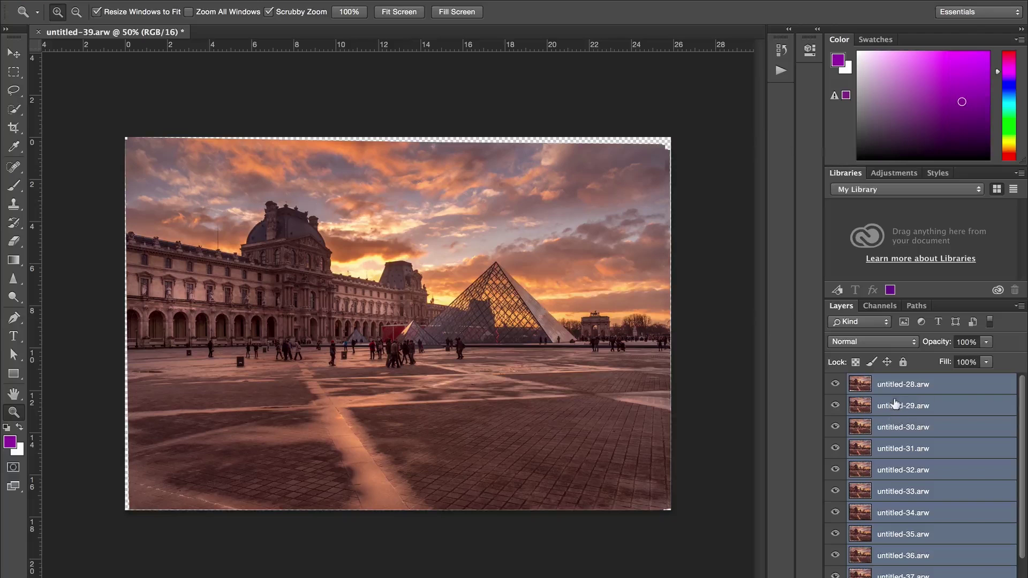
Step: Convert the selected aligned layers into one smart object
right_click(942, 386)
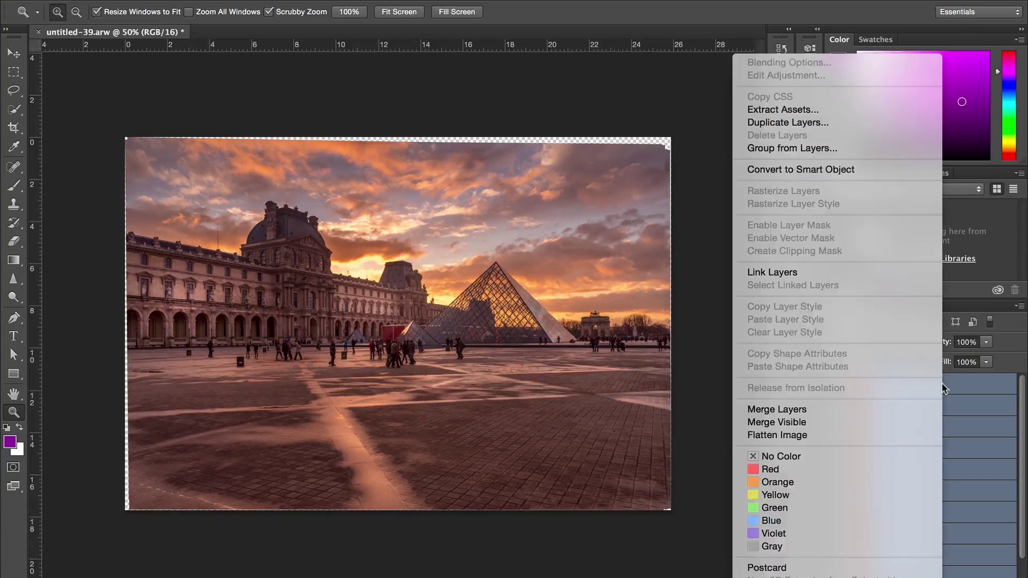
click(857, 171)
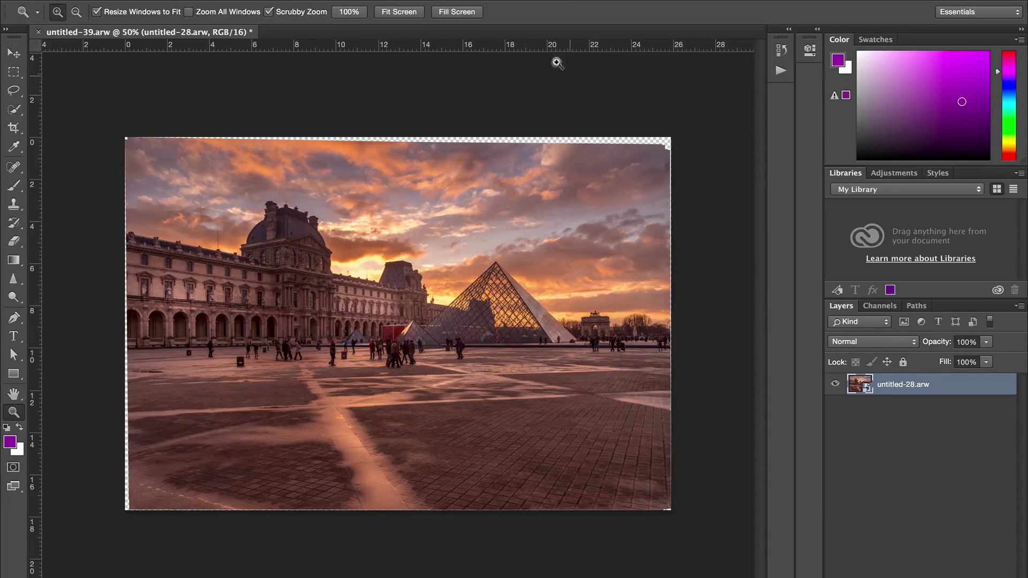
Step: Float the History panel, switch back to the Layers list, and close the Actions panel
click(431, 0)
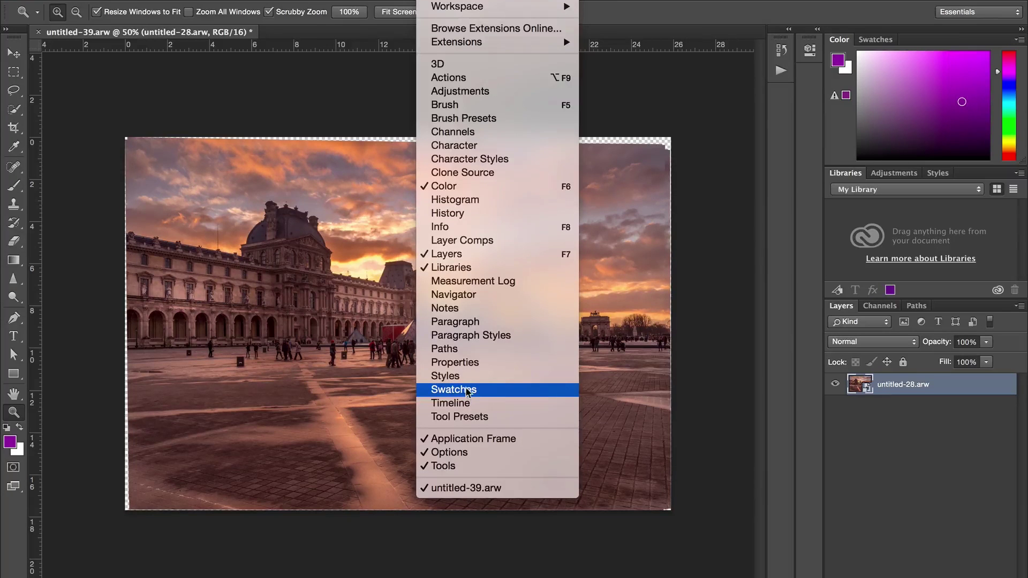
click(462, 214)
drag(640, 42, 877, 308)
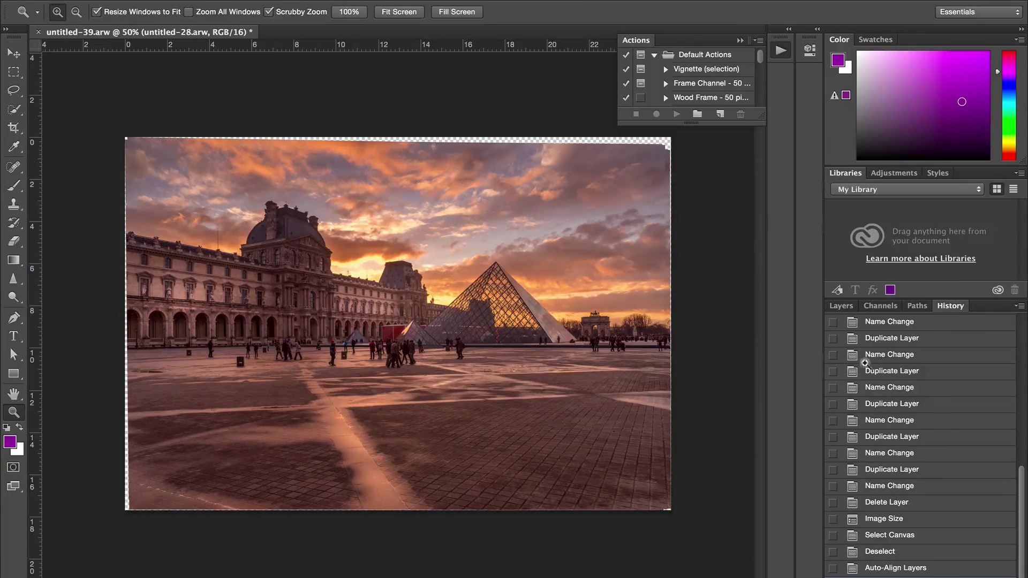
click(842, 307)
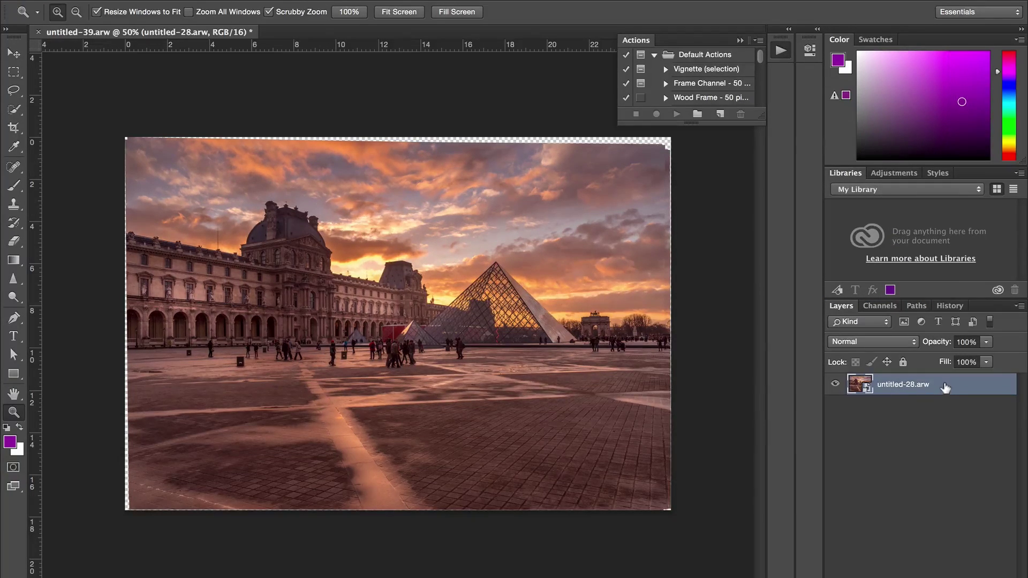
click(740, 40)
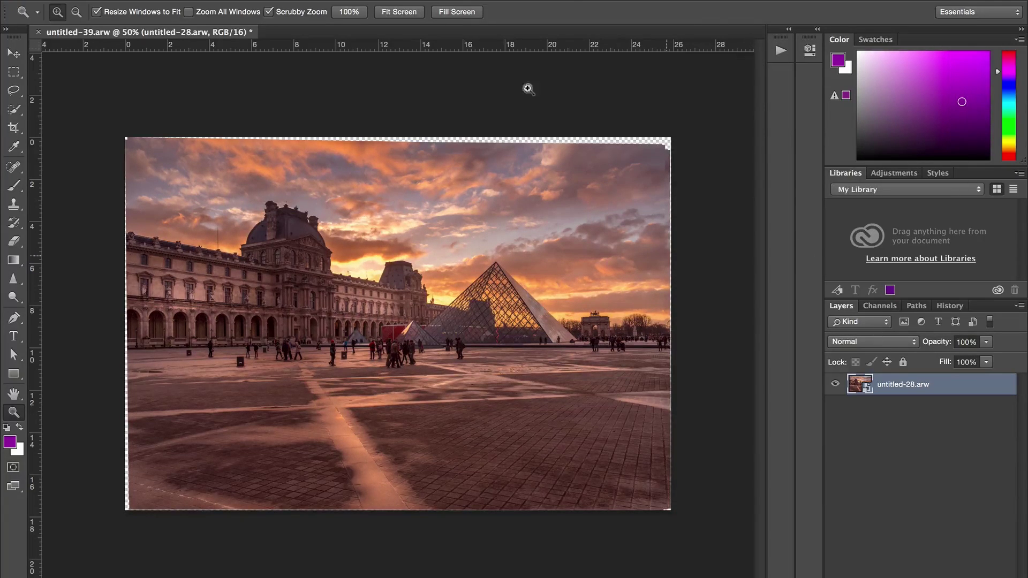
Step: Set the smart object's stack mode to Mean
click(225, 0)
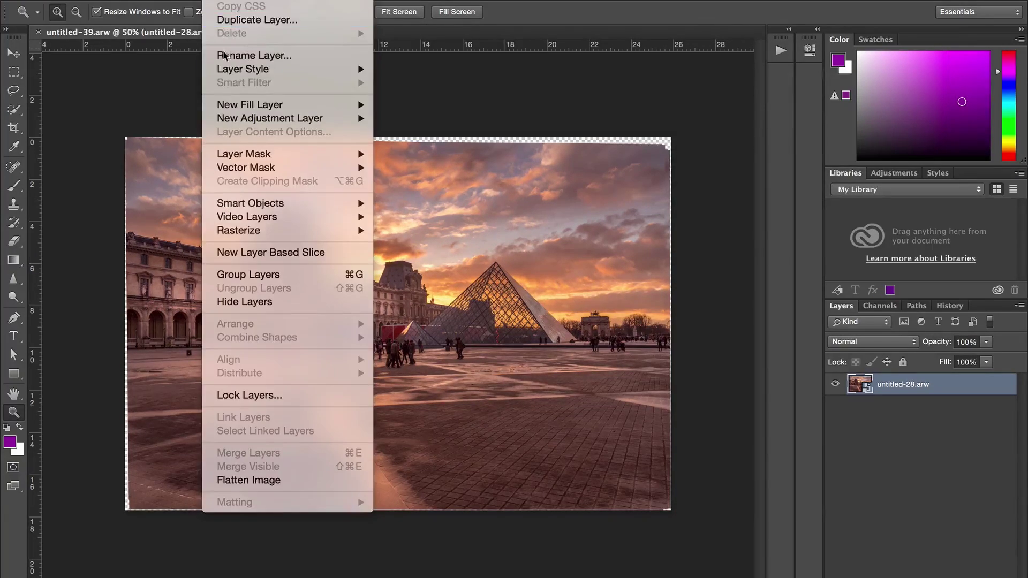
mouse_move(272, 203)
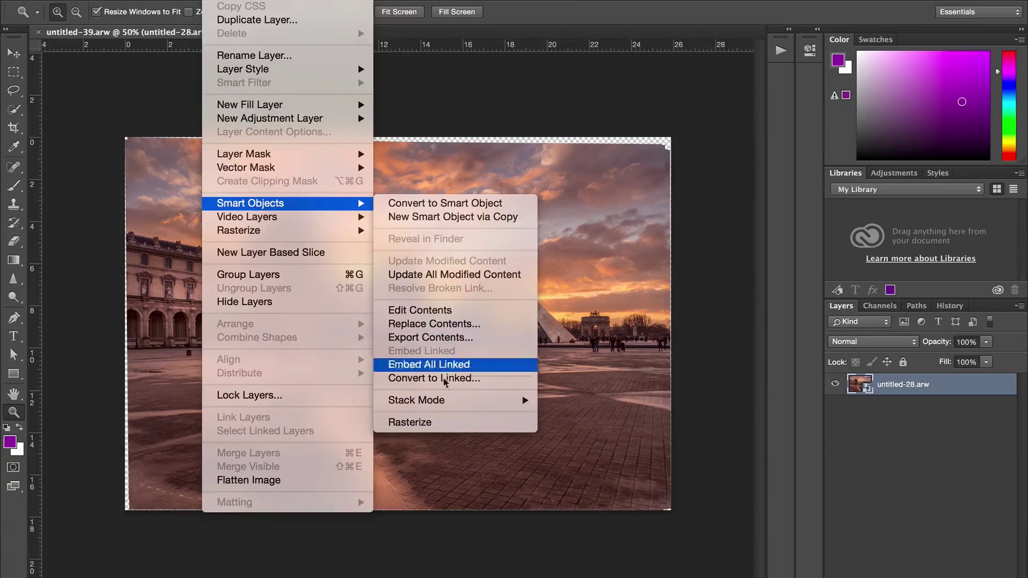
mouse_move(451, 405)
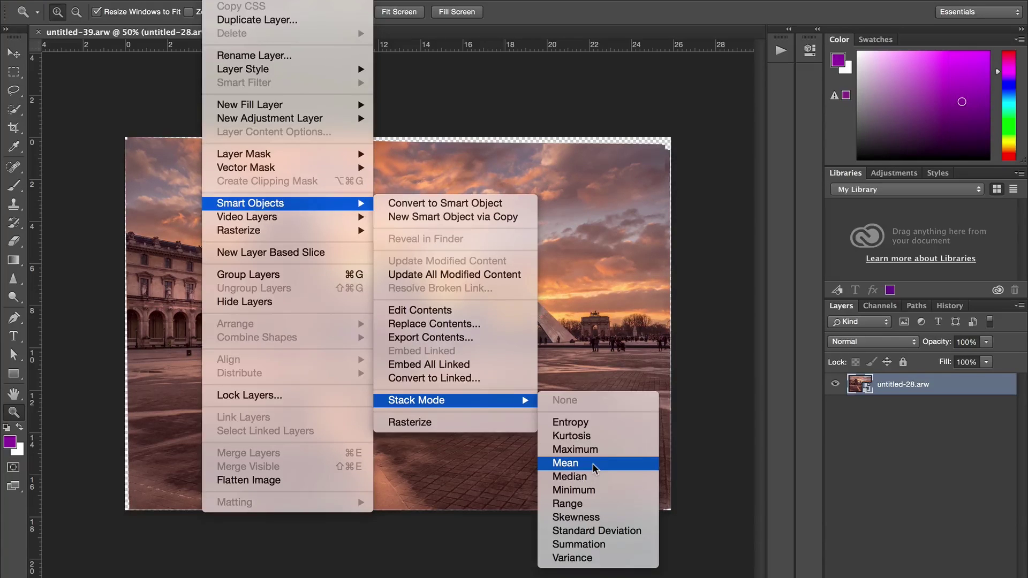
click(595, 467)
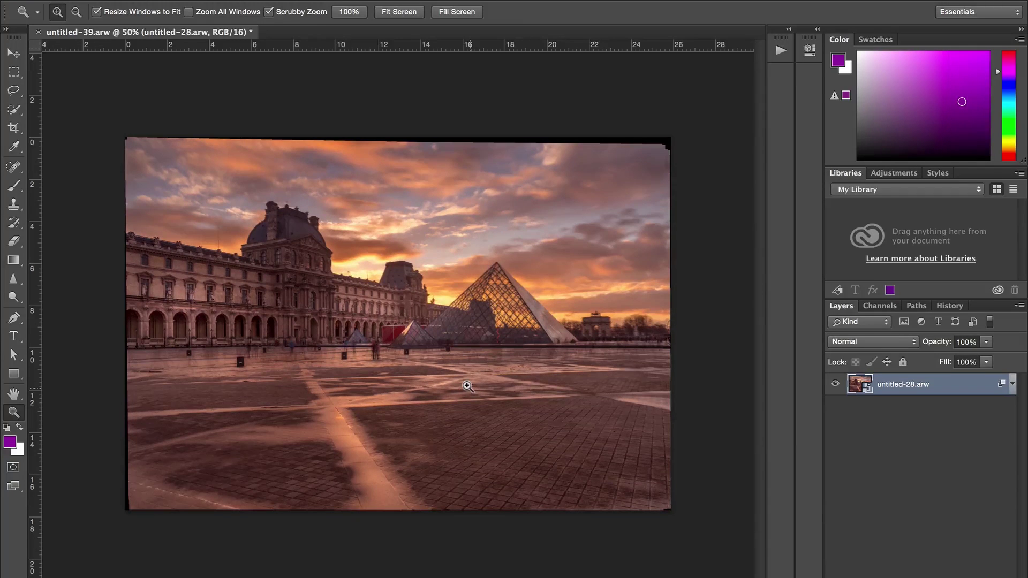
Step: Zoom to 200% around the small pyramid to inspect the ghosted tourists
click(420, 346)
click(420, 345)
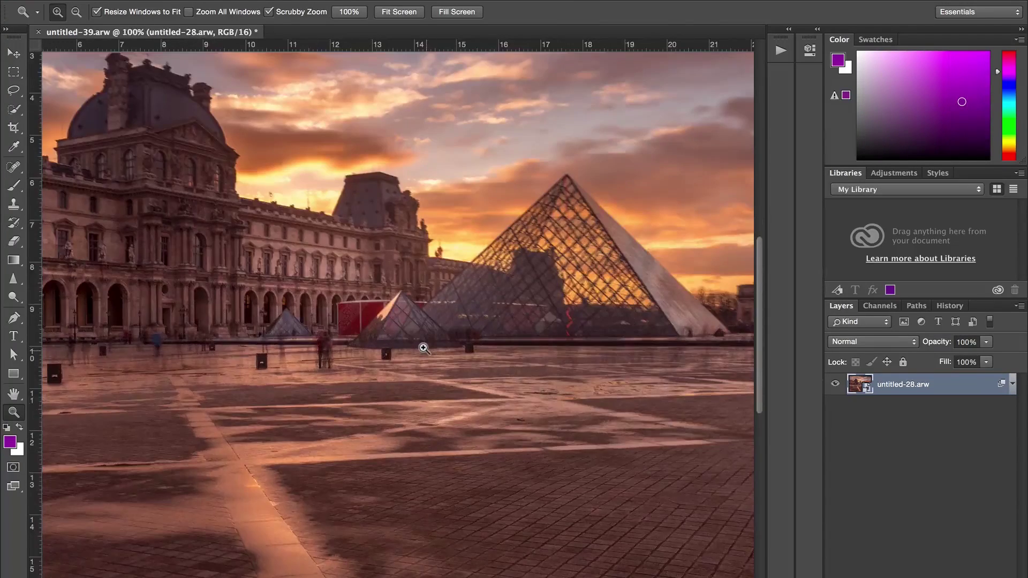
click(421, 345)
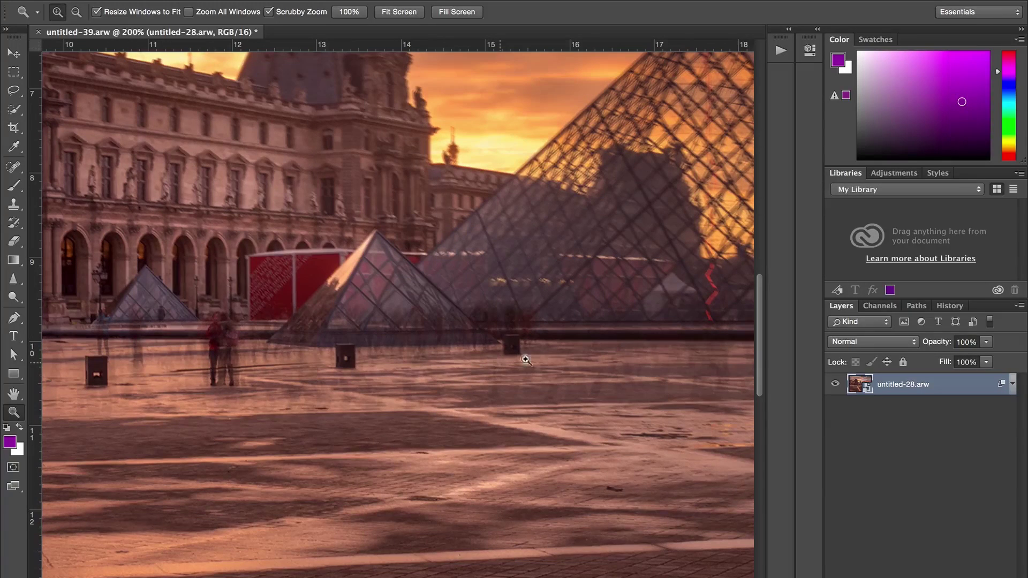
Step: Preview the pre-blend Convert to Smart Object history state and zoom out to 66.7%
click(949, 306)
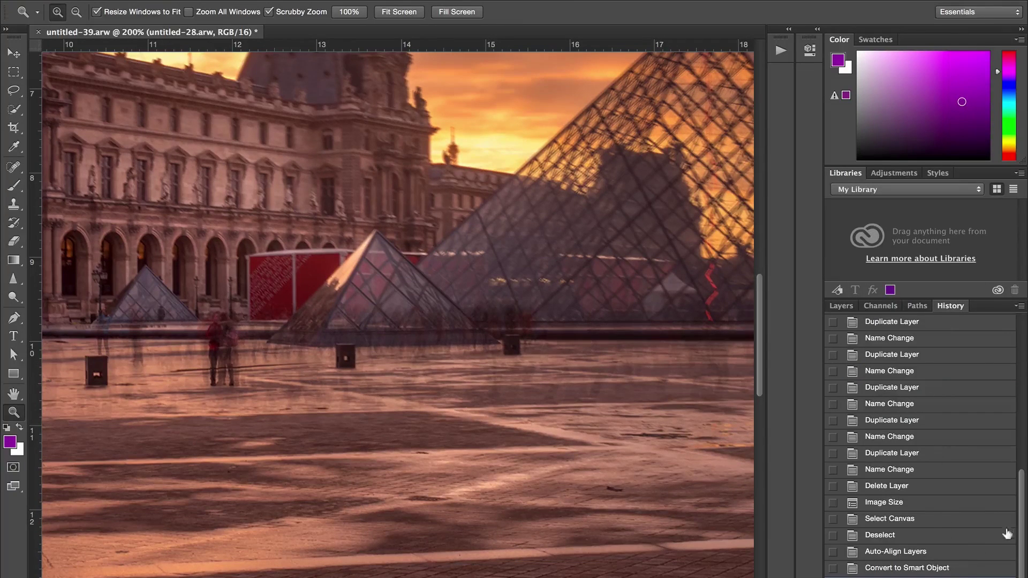
click(912, 567)
drag(394, 314, 380, 350)
alt+click(356, 343)
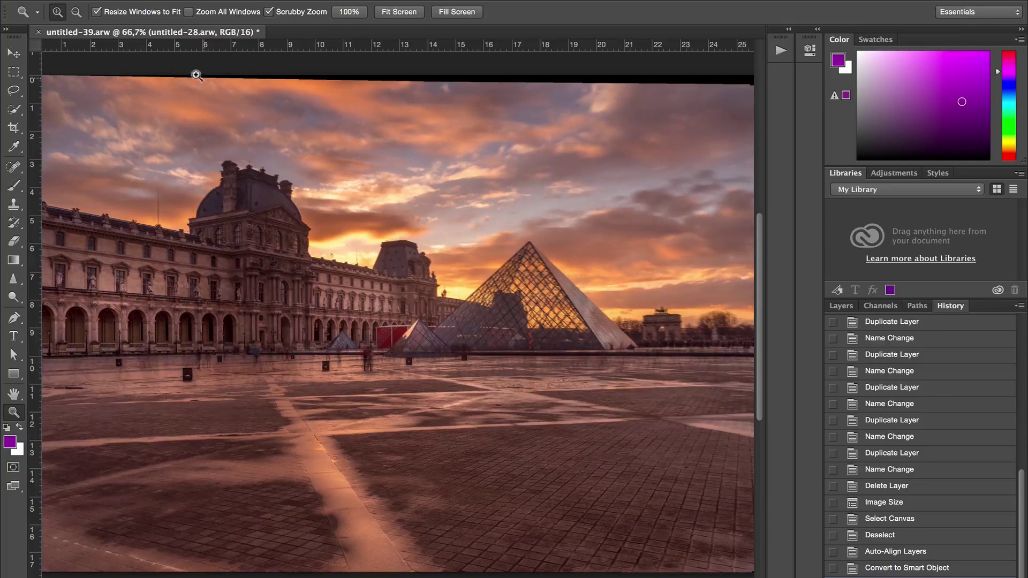
click(182, 1)
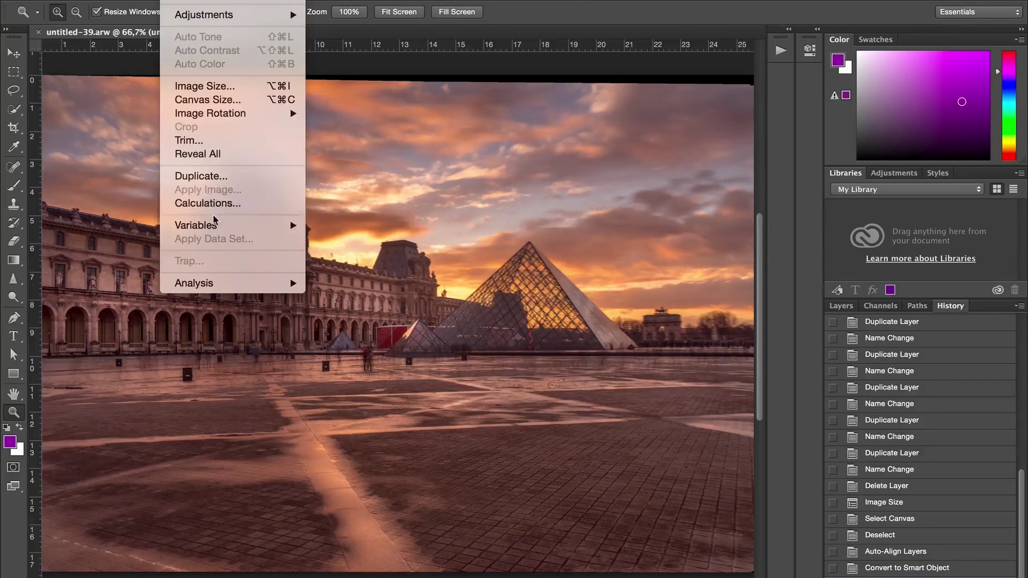
Step: Switch the stack mode from Mean to Median, then zoom in on the Louvre facade
mouse_move(216, 224)
mouse_move(219, 1)
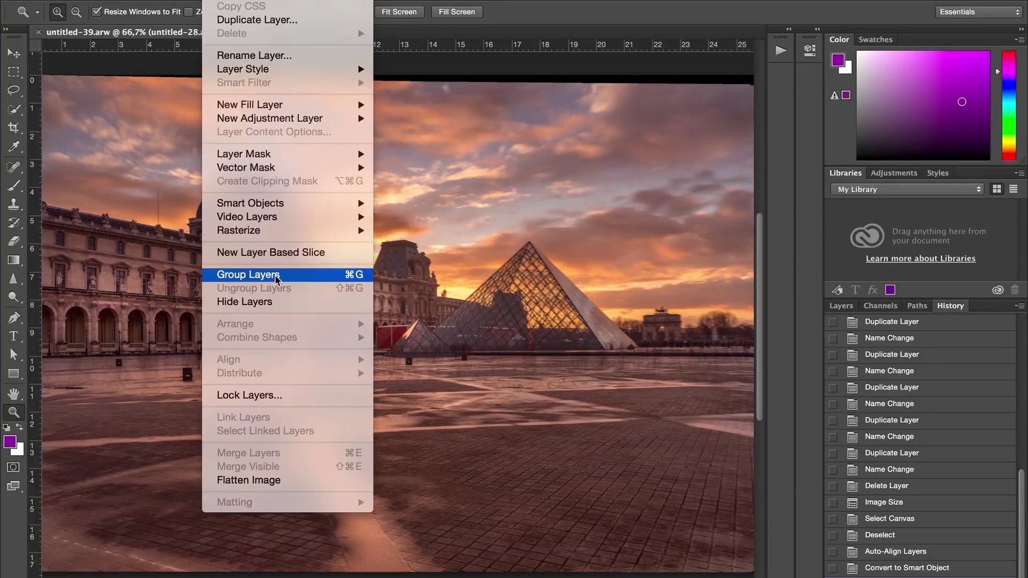
mouse_move(289, 205)
mouse_move(453, 403)
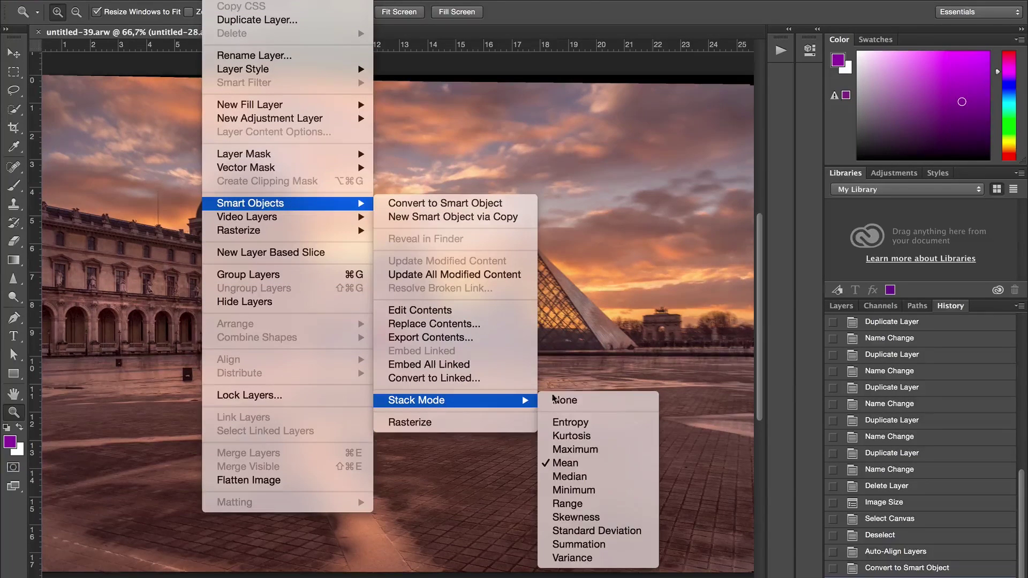
click(602, 478)
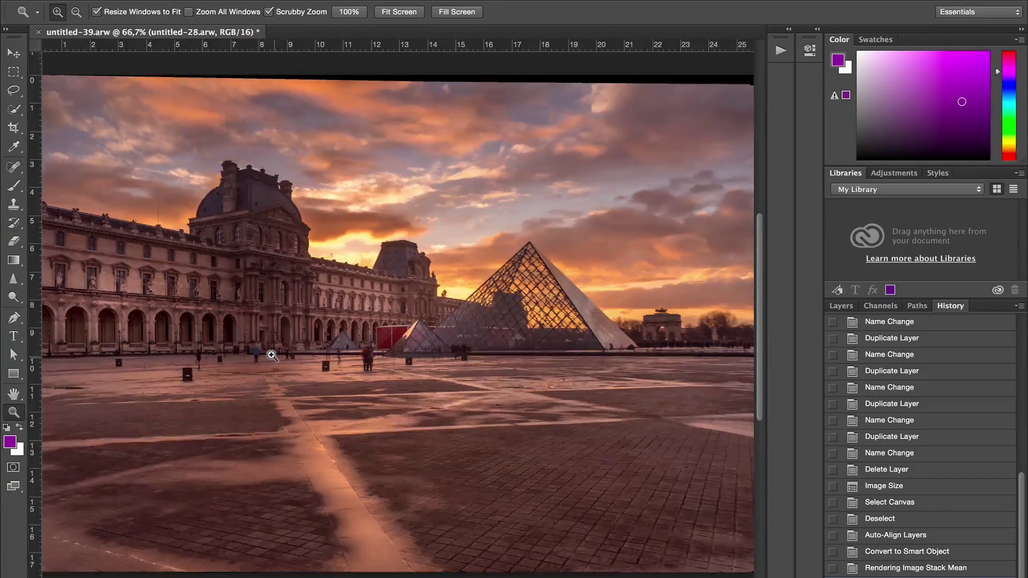
click(273, 356)
click(942, 552)
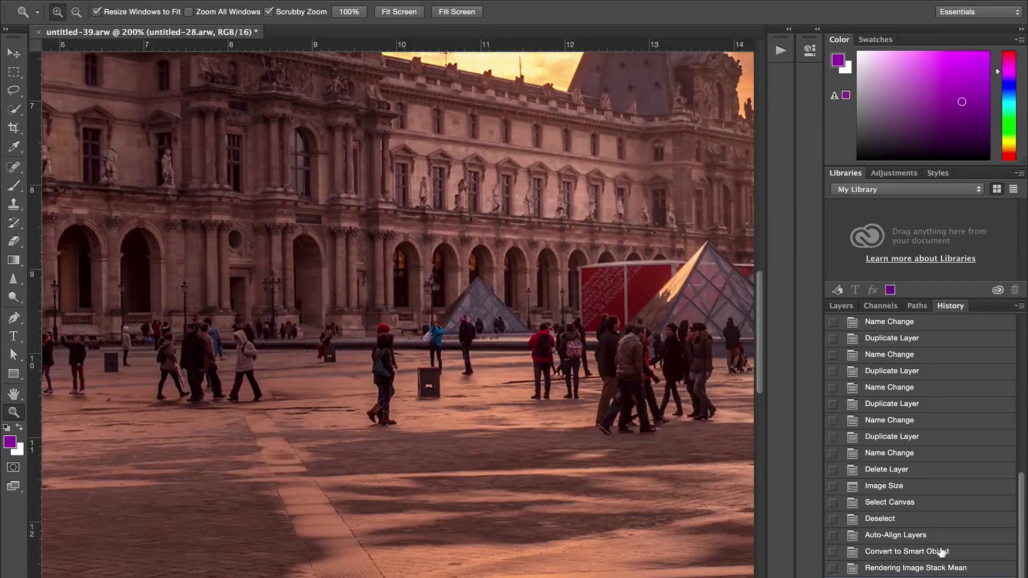
click(959, 568)
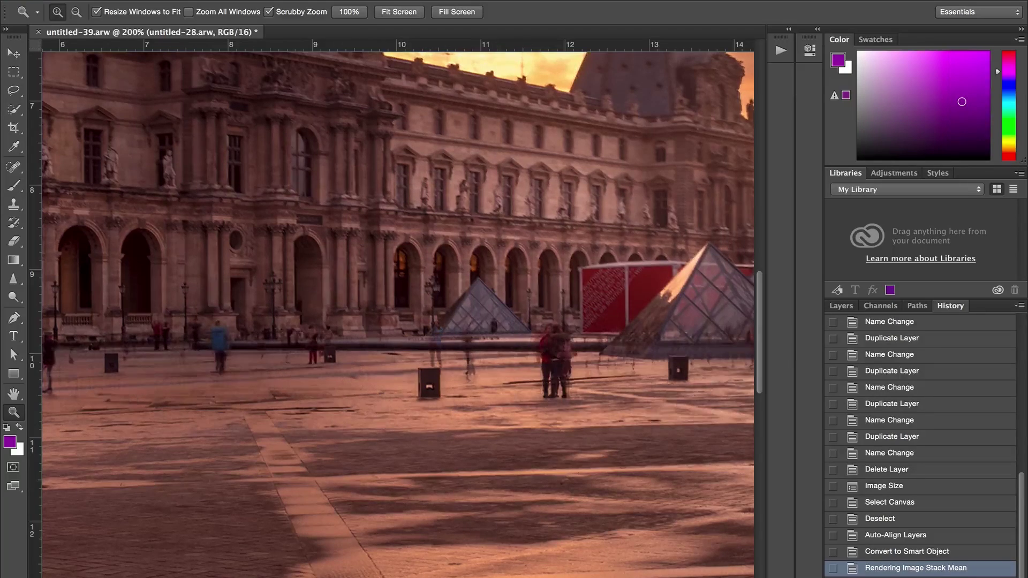
scroll(397, 315, right, 15)
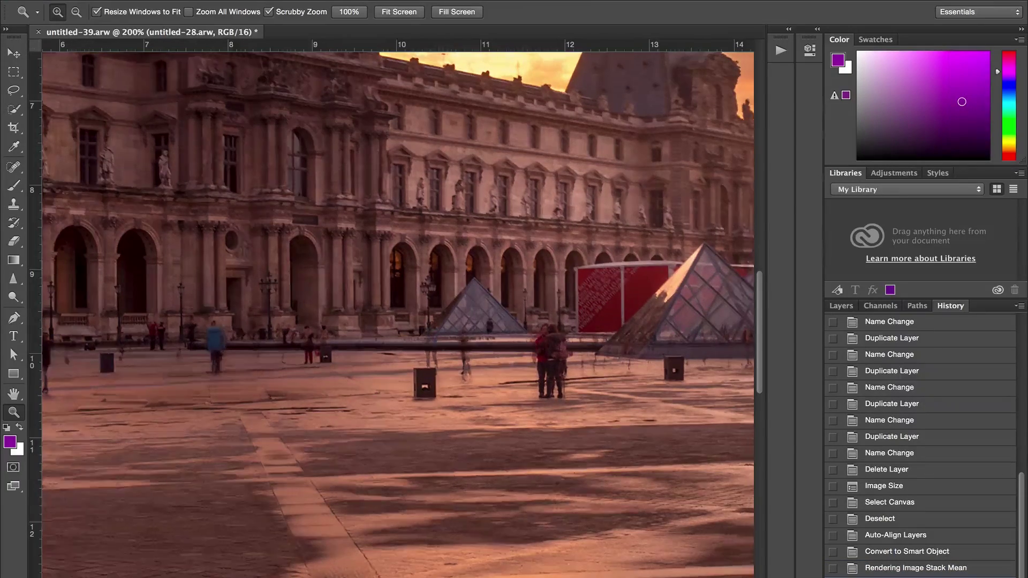
scroll(398, 314, left, 15)
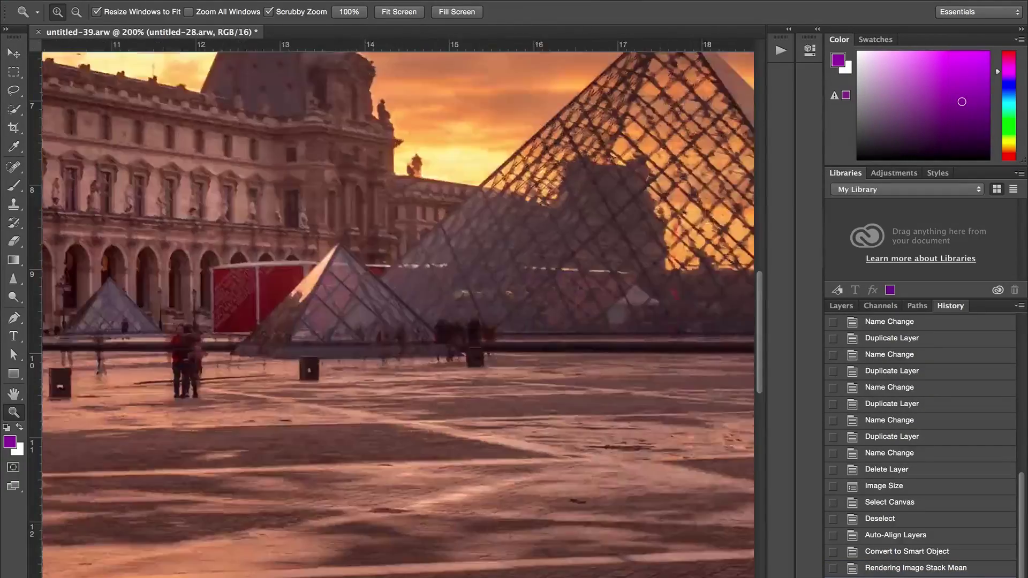
scroll(398, 315, right, 4)
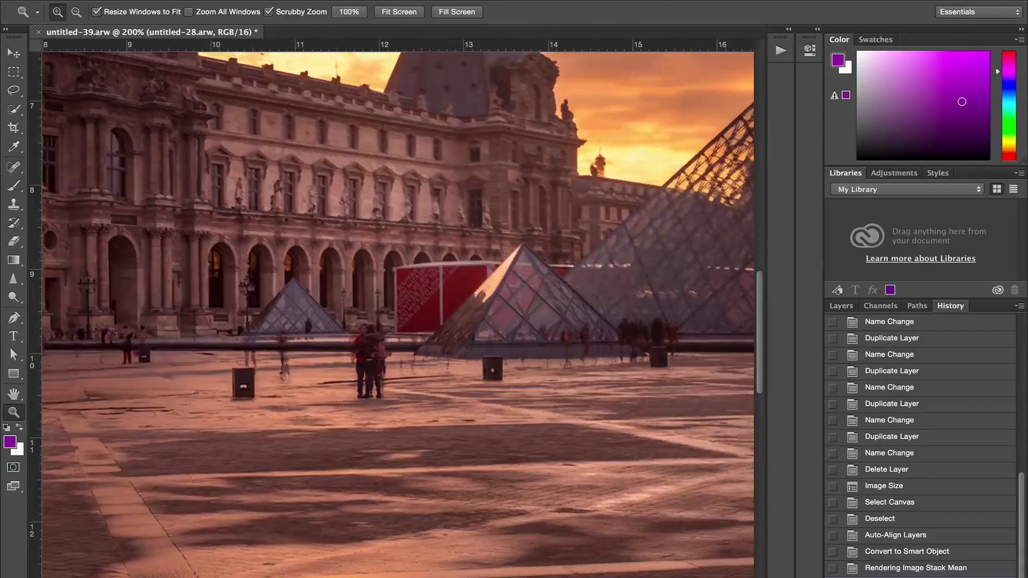
click(251, 220)
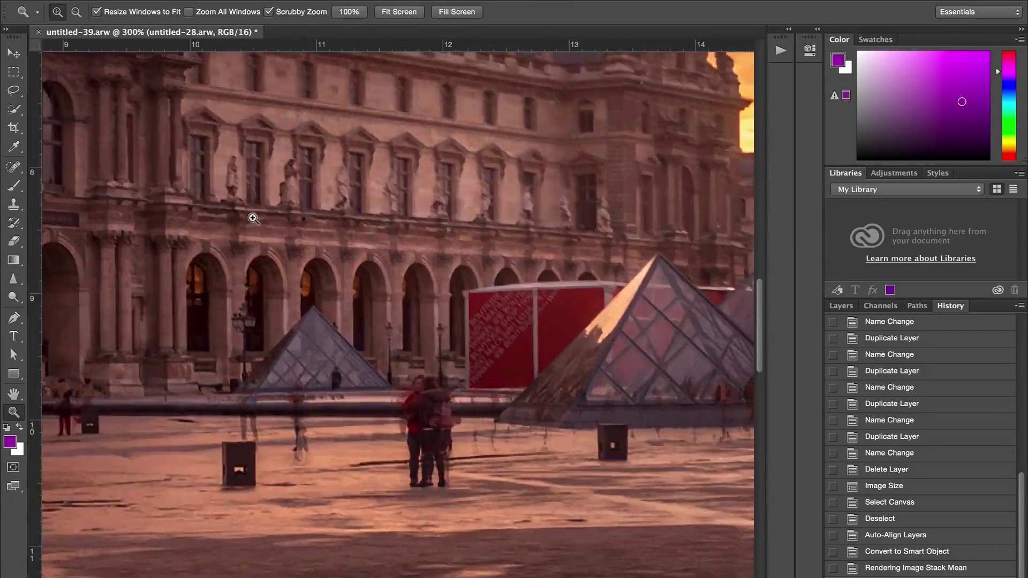
key(ctrl+minus)
key(ctrl+minus)
key(ctrl+minus)
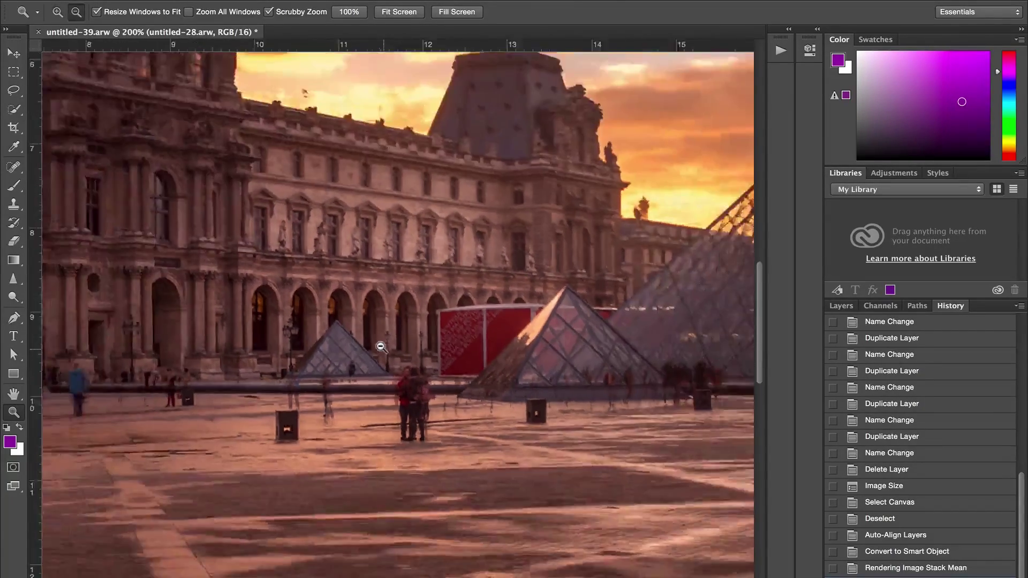
key(ctrl+minus)
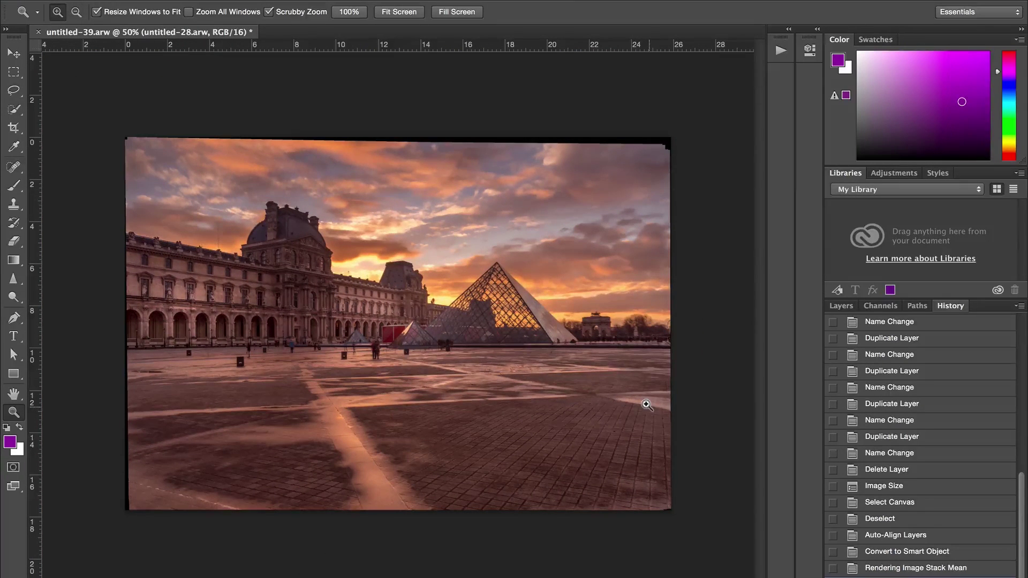
click(930, 551)
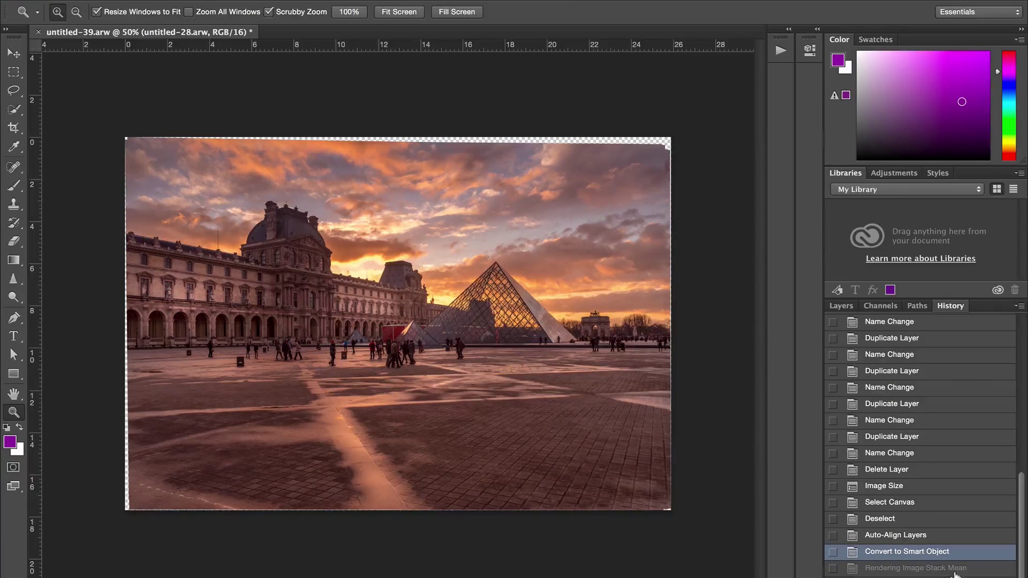
key(ctrl+z)
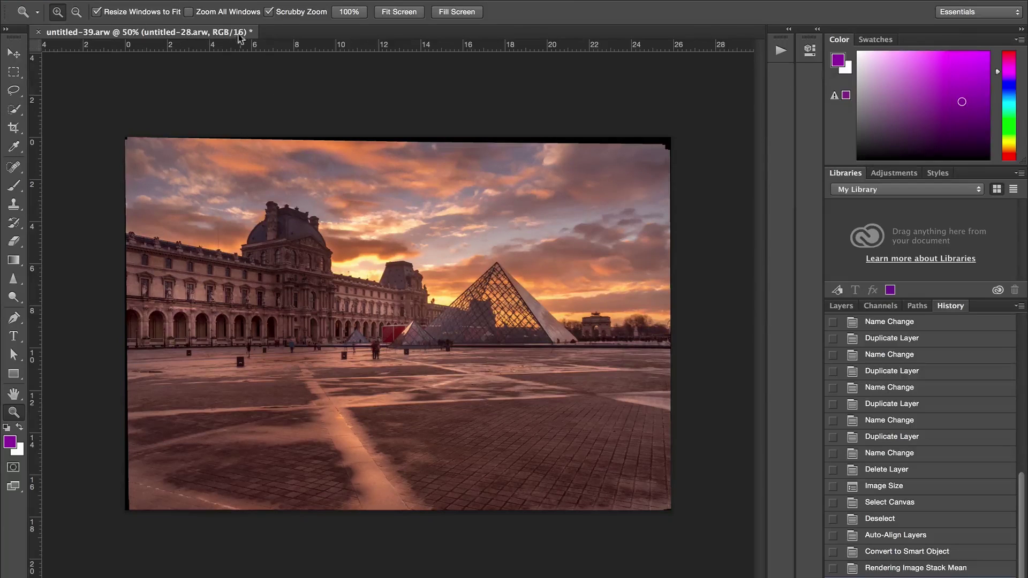
Step: Set the smart object's stack mode to Minimum and zoom the view to 66.7%
click(220, 1)
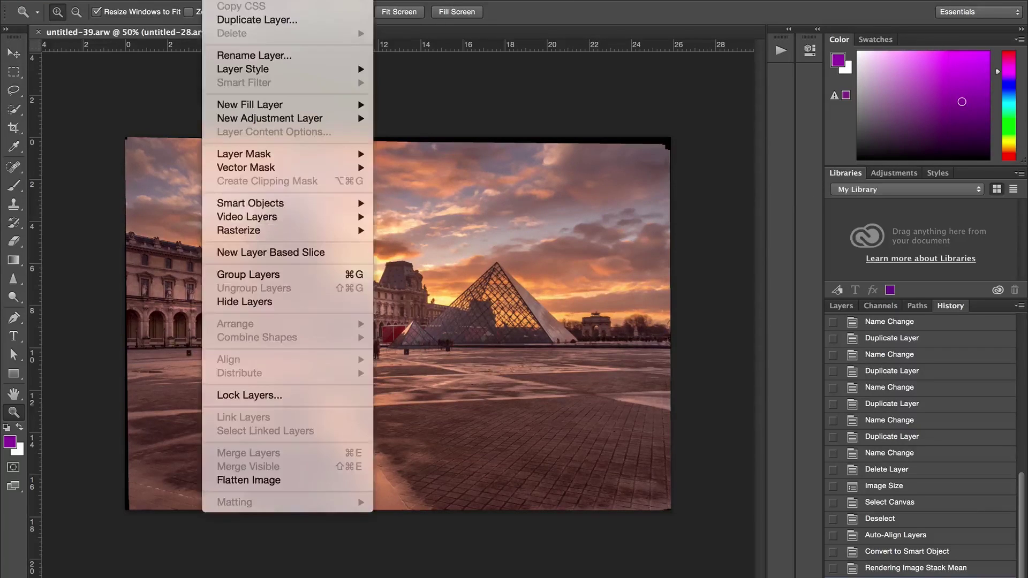
mouse_move(275, 209)
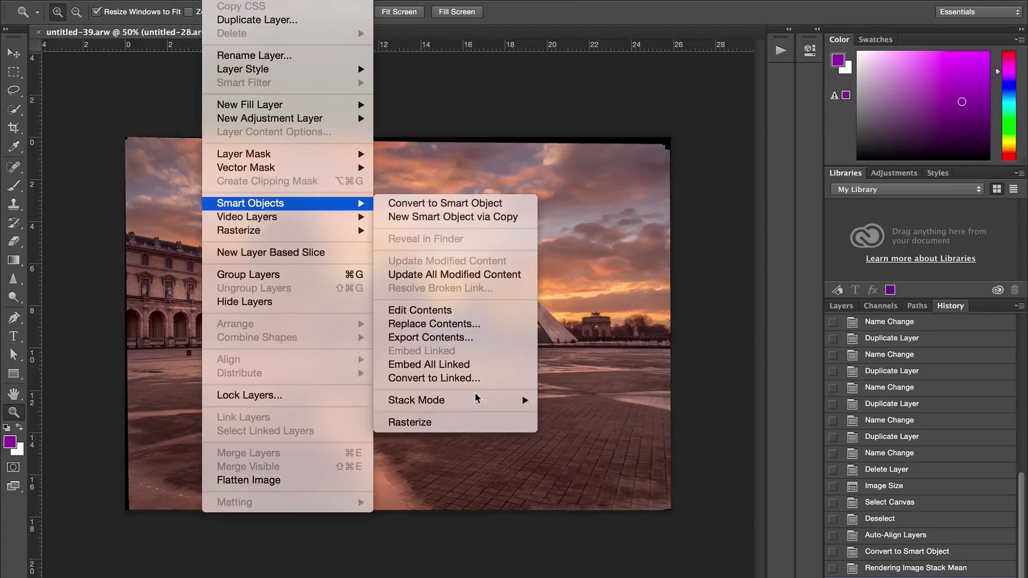
mouse_move(503, 402)
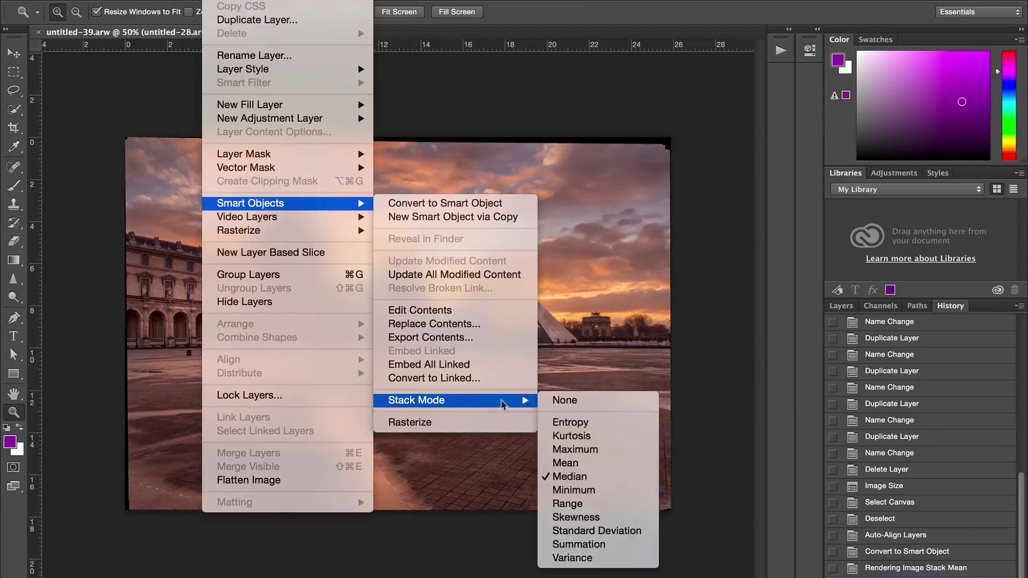
click(611, 491)
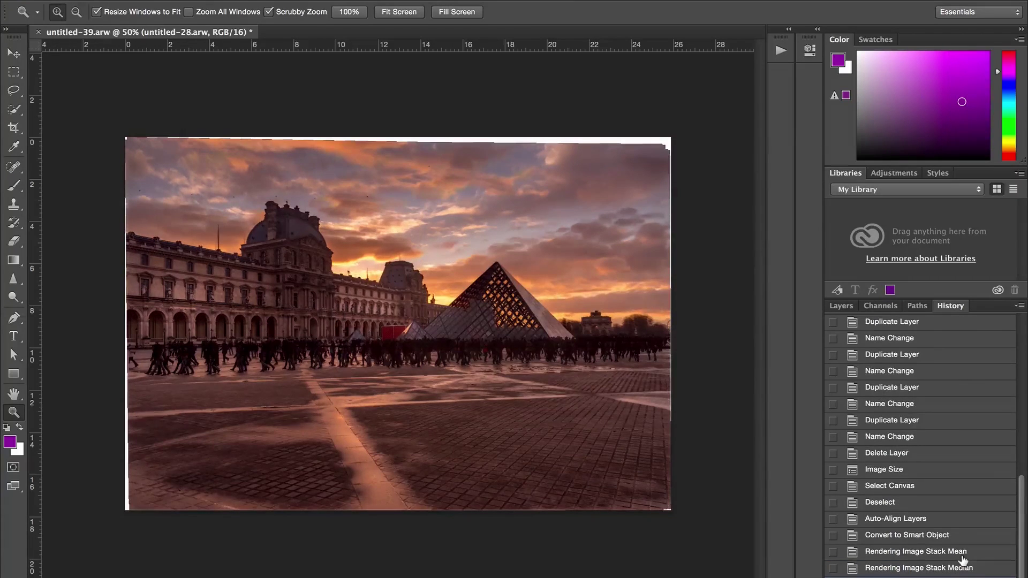
click(294, 353)
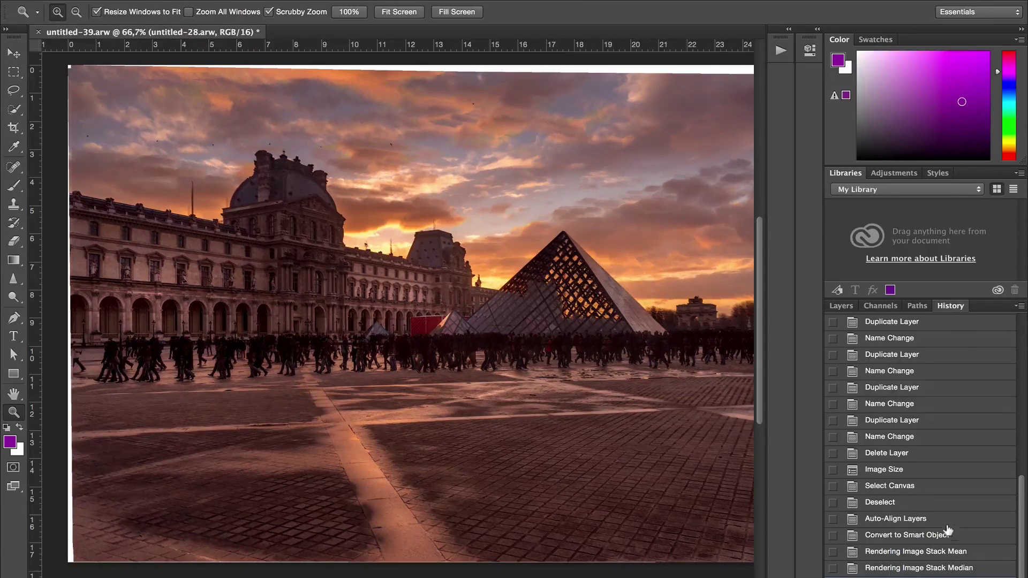
Step: Step through History from the pre-blend image to the Mean and then the Median stack renders
click(960, 535)
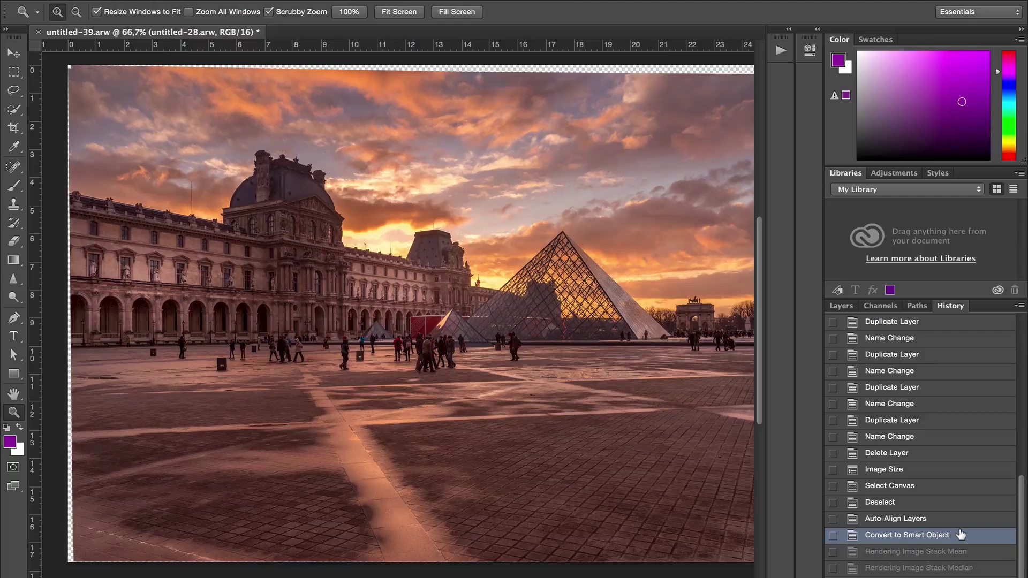
click(971, 551)
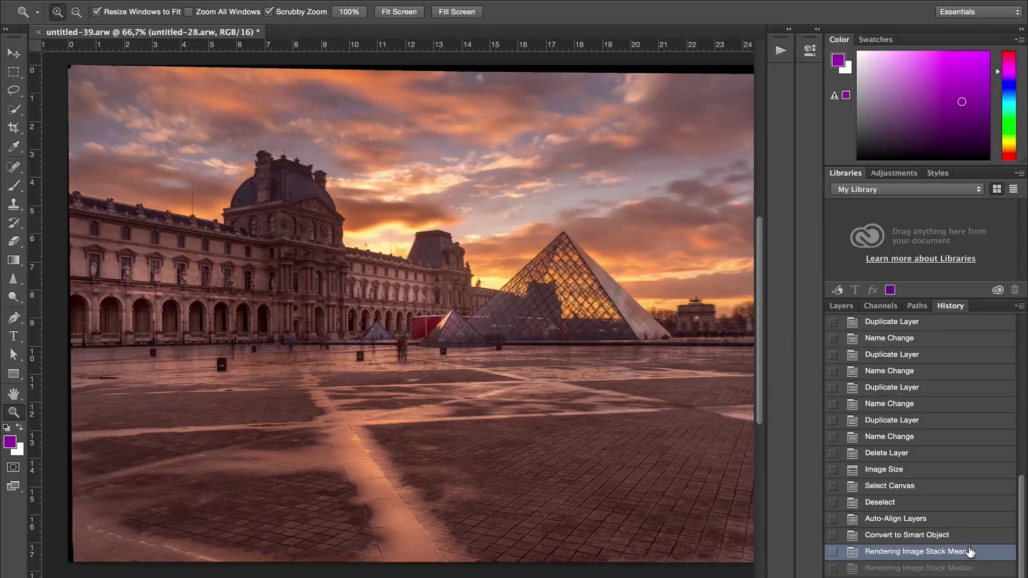
click(976, 566)
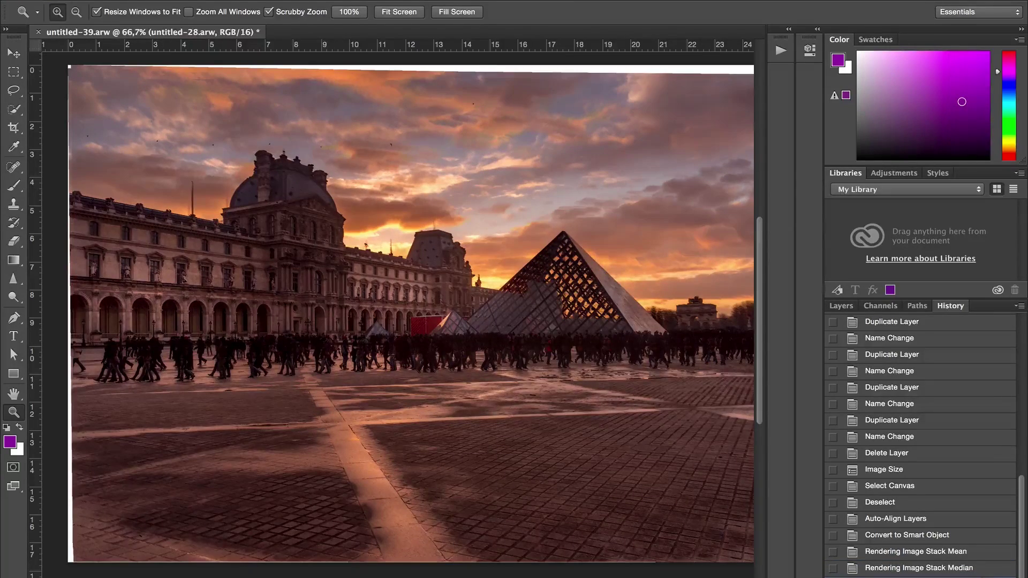
click(975, 568)
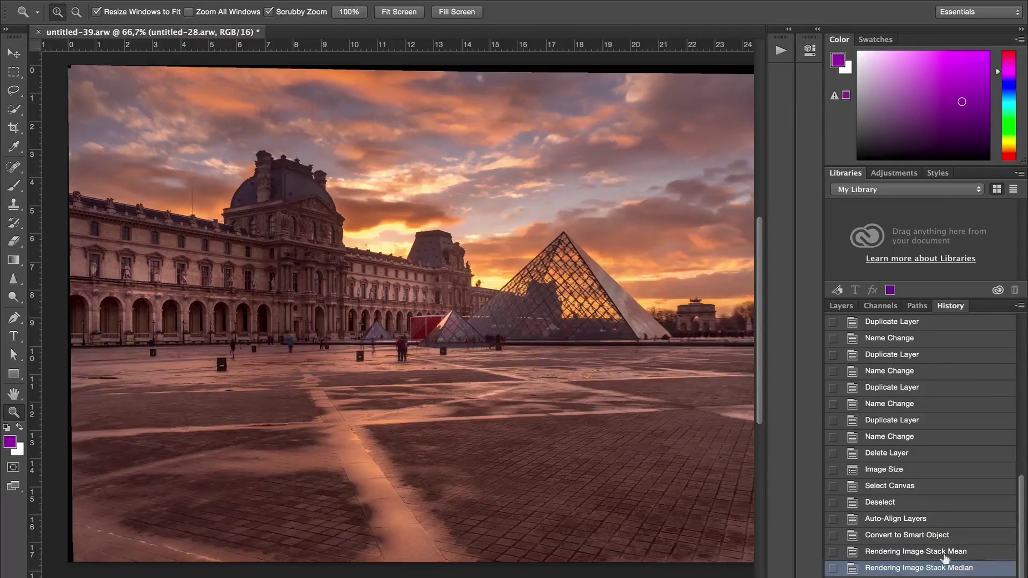
Step: Zoom into the facade windows to inspect the Median result, then view at 100%
click(309, 268)
click(310, 268)
click(310, 268)
click(527, 312)
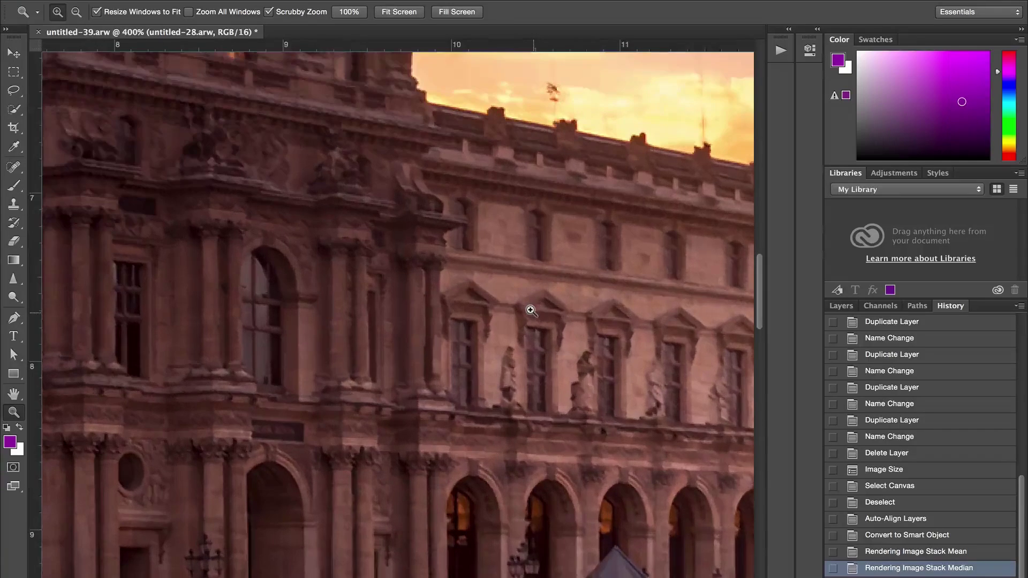
click(354, 13)
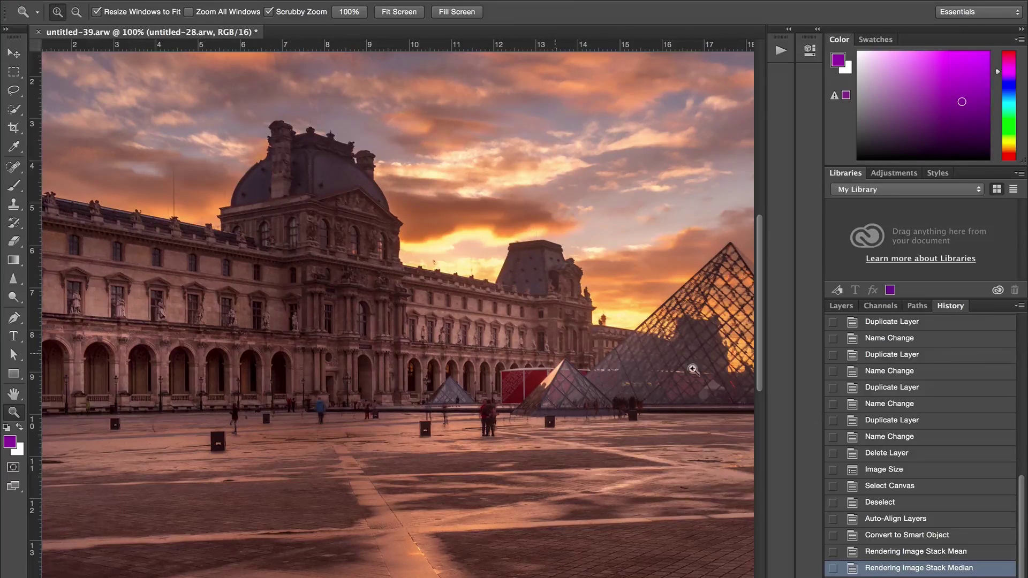
Step: Rasterize the untitled-28.arw smart object layer in the Layers panel
click(842, 307)
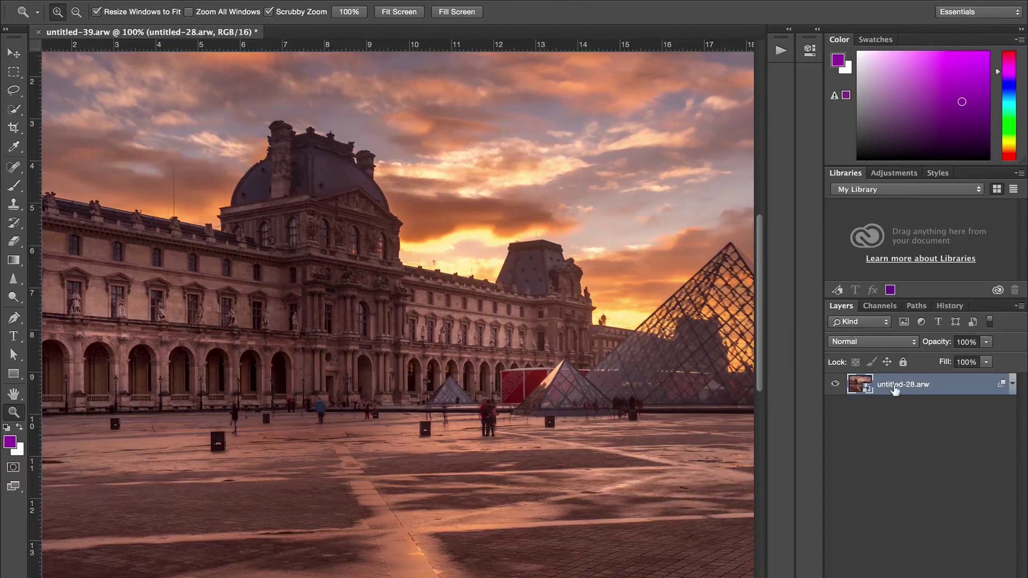
right_click(903, 387)
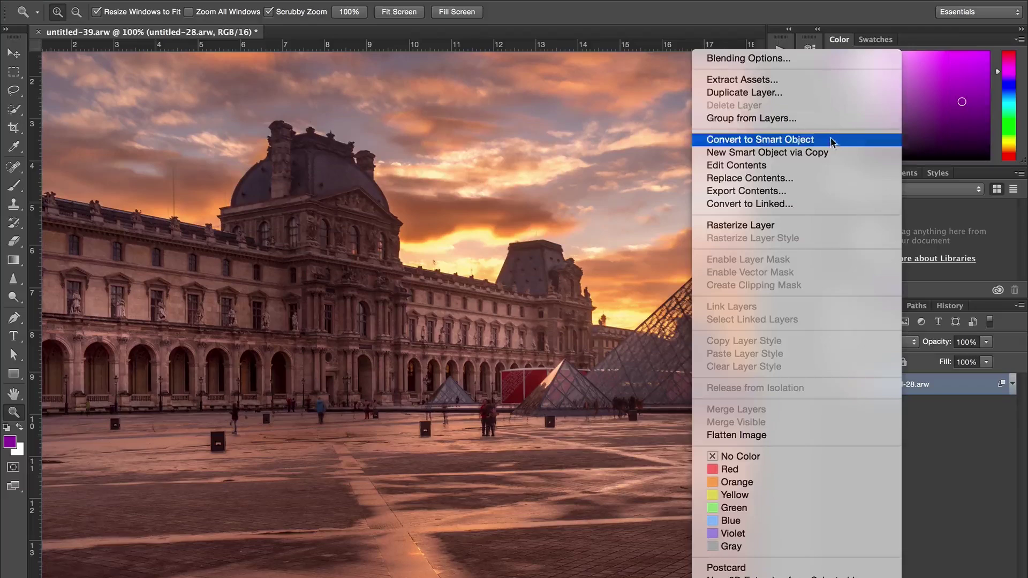
click(813, 227)
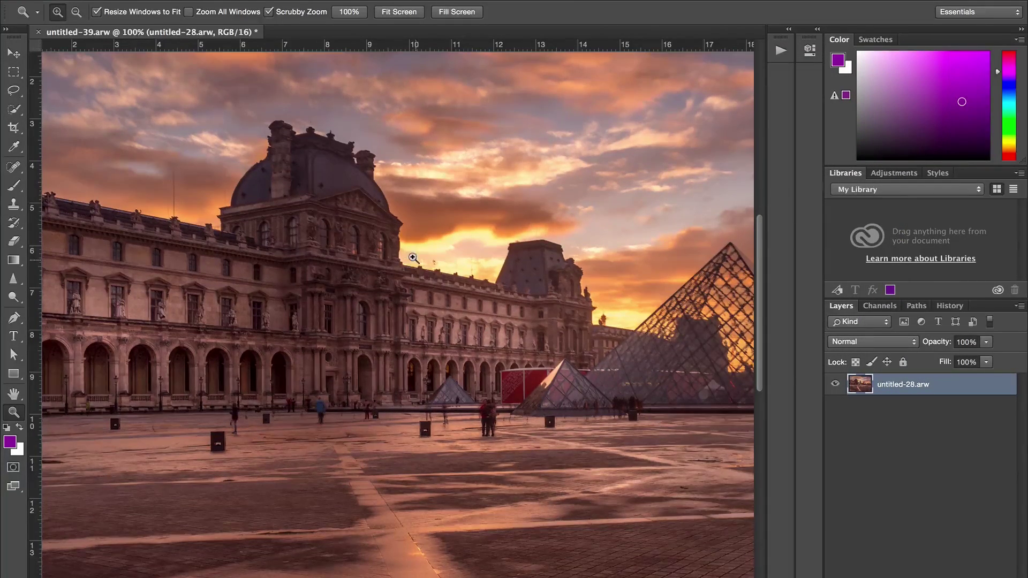
Step: Zoom in to 200% and beyond on the plaza figures
click(413, 257)
drag(488, 412, 460, 334)
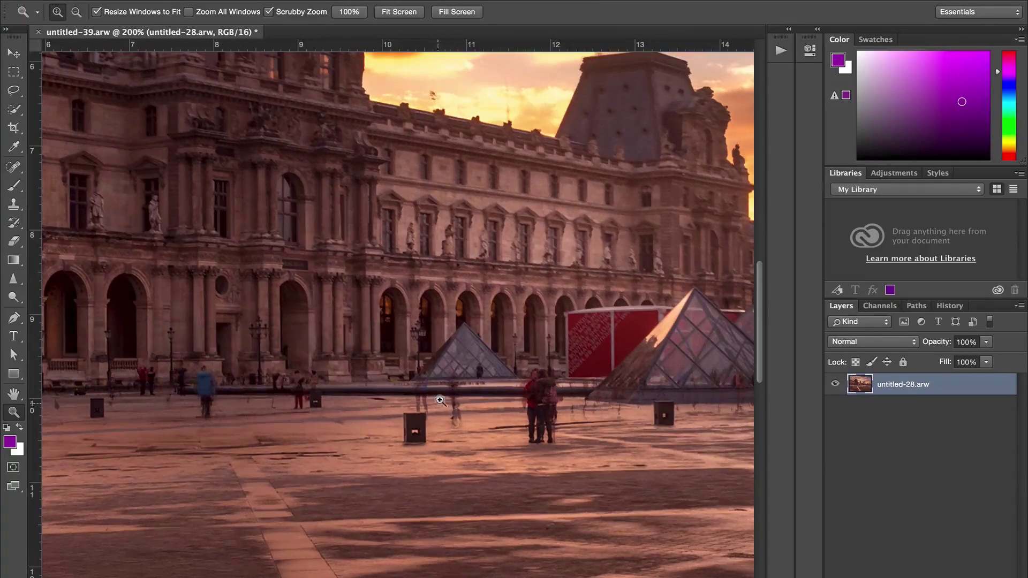
click(469, 405)
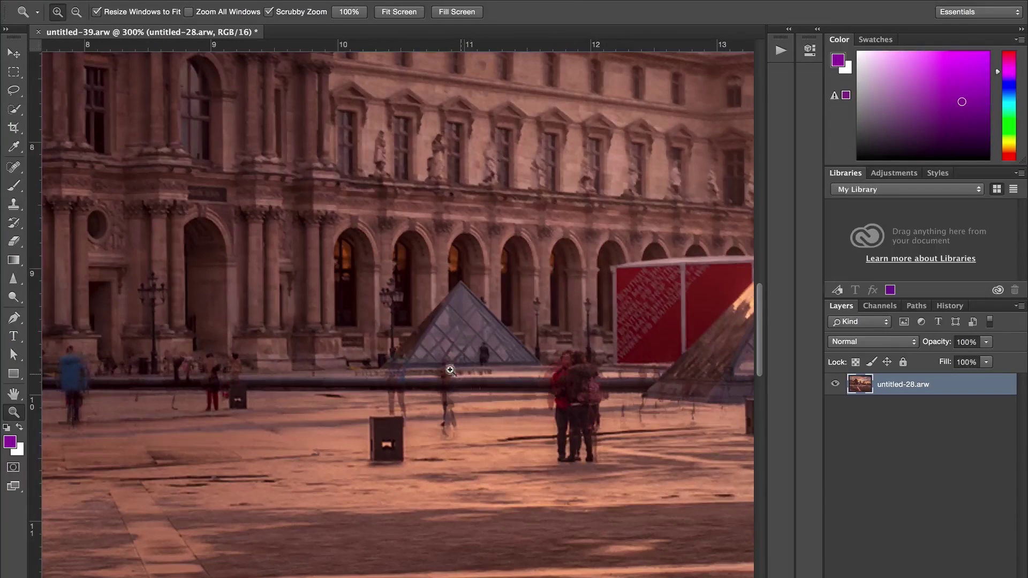
click(13, 167)
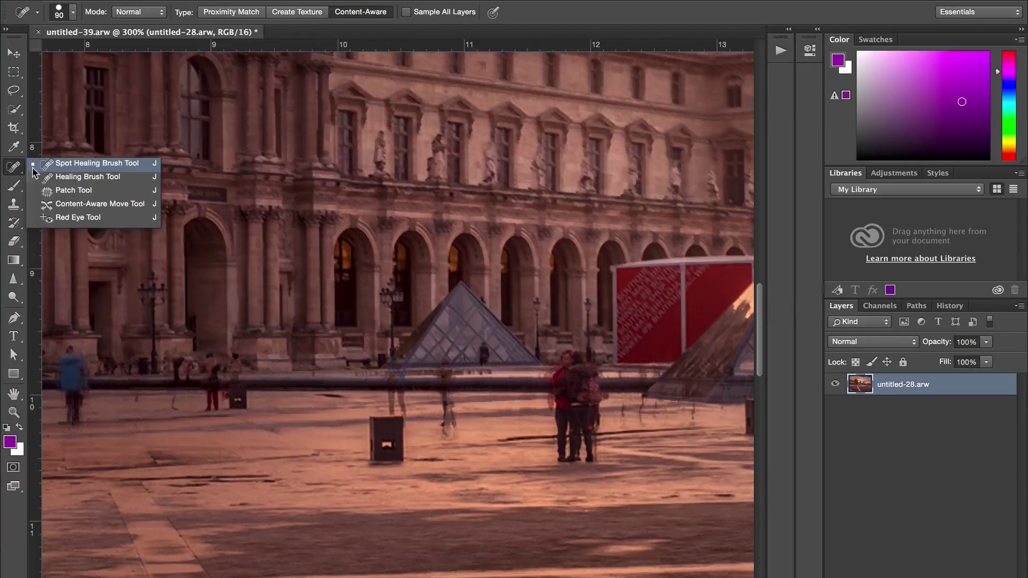
Step: Try a 20 px Healing Brush with sampled pavement on the ghost figure, then undo it
click(87, 177)
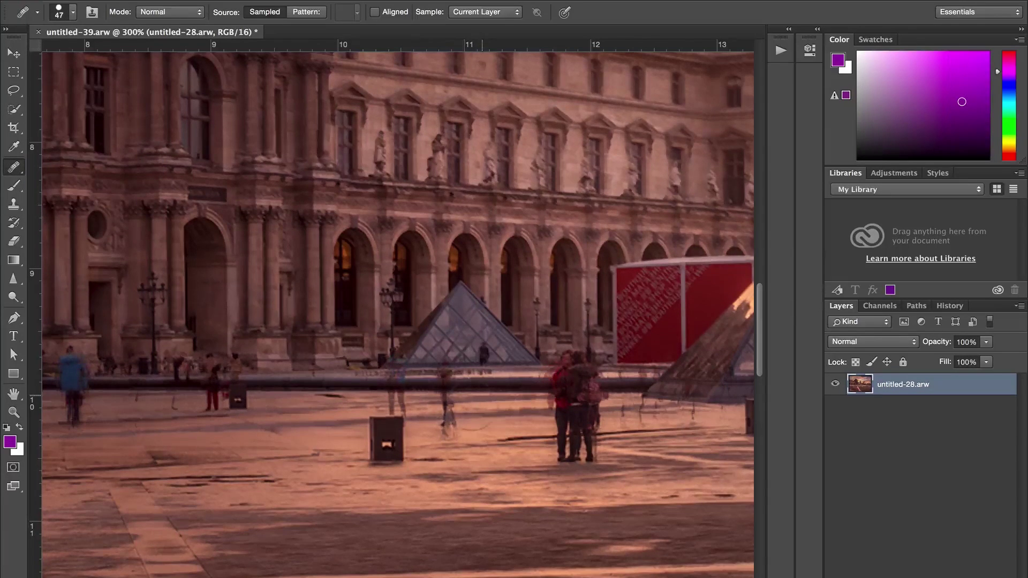
scroll(487, 395, left, 2)
drag(487, 395, 476, 394)
click(491, 427)
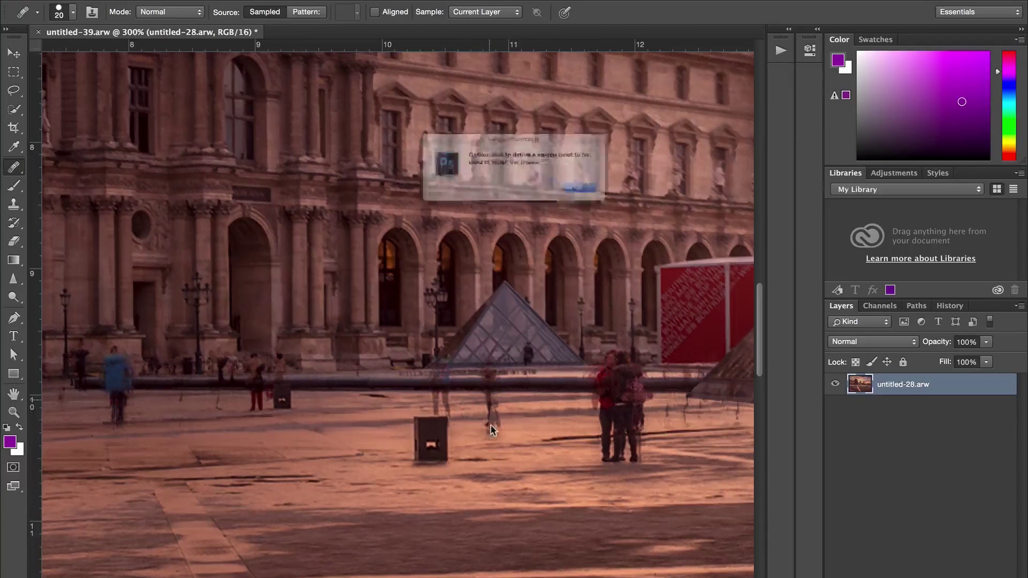
click(616, 200)
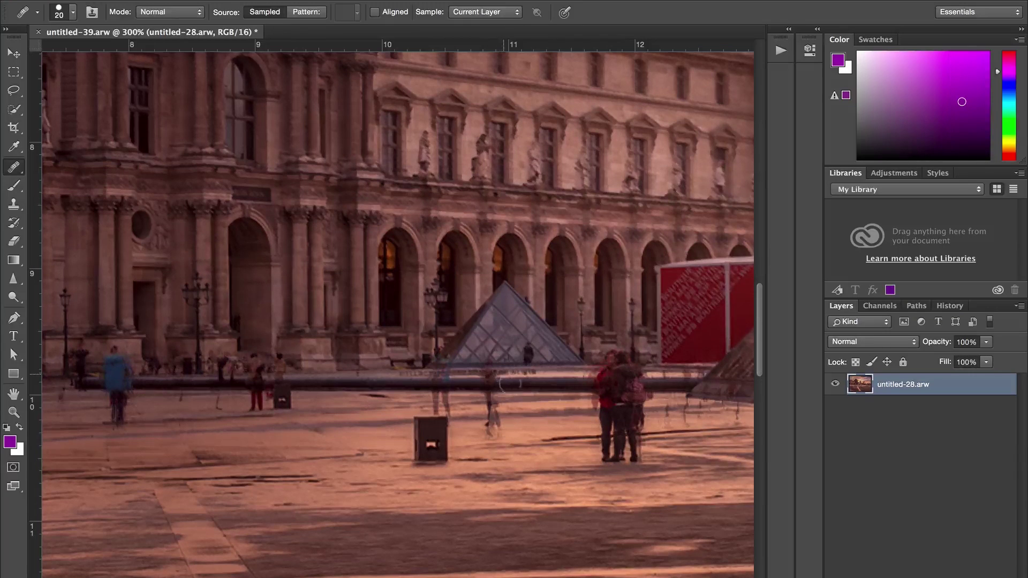
alt+click(520, 380)
drag(489, 378, 491, 433)
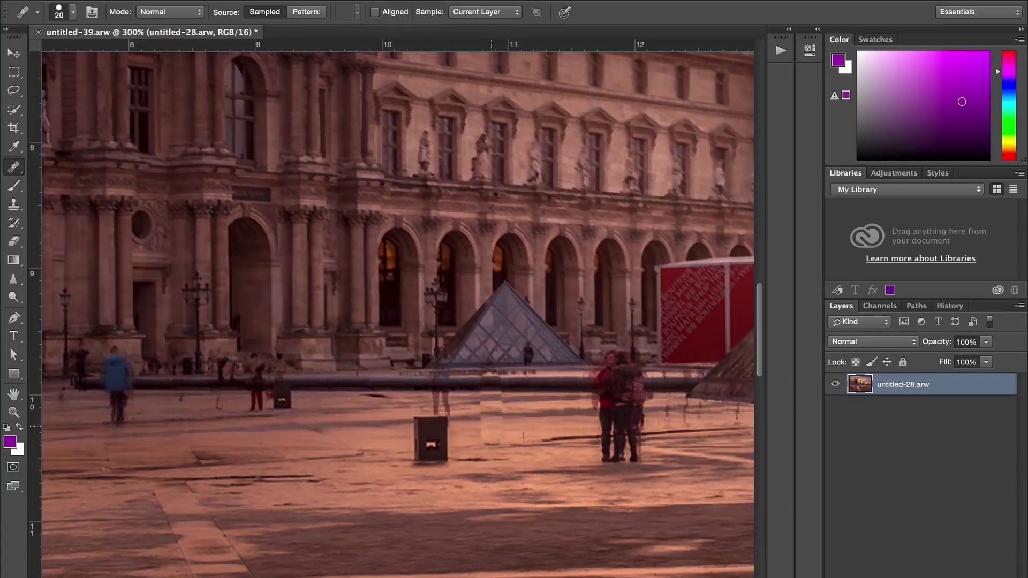
click(547, 460)
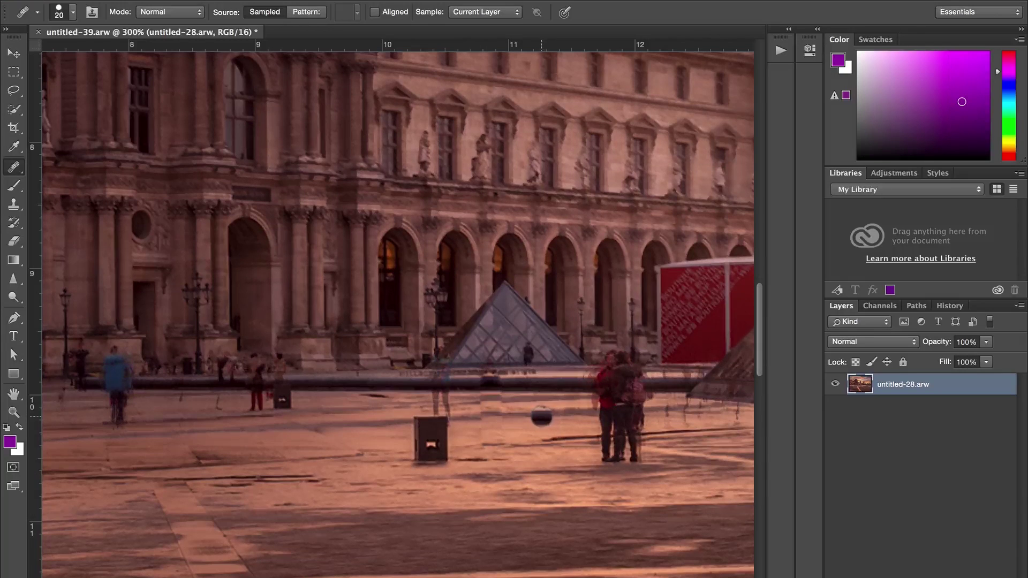
key(ctrl+z)
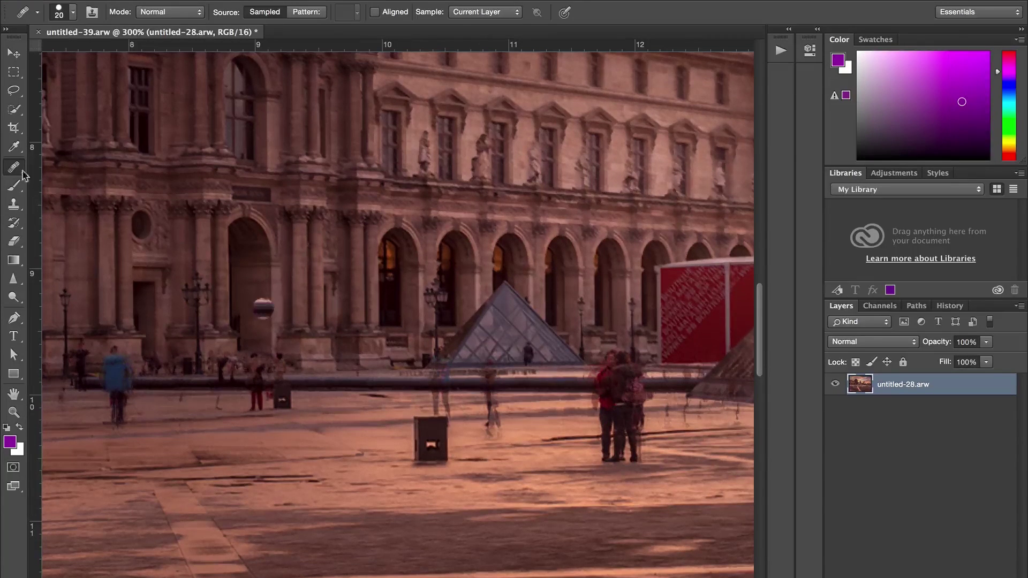
Step: Paint out the dark pavement streak with a resized Spot Healing Brush, then zoom out
right_click(16, 168)
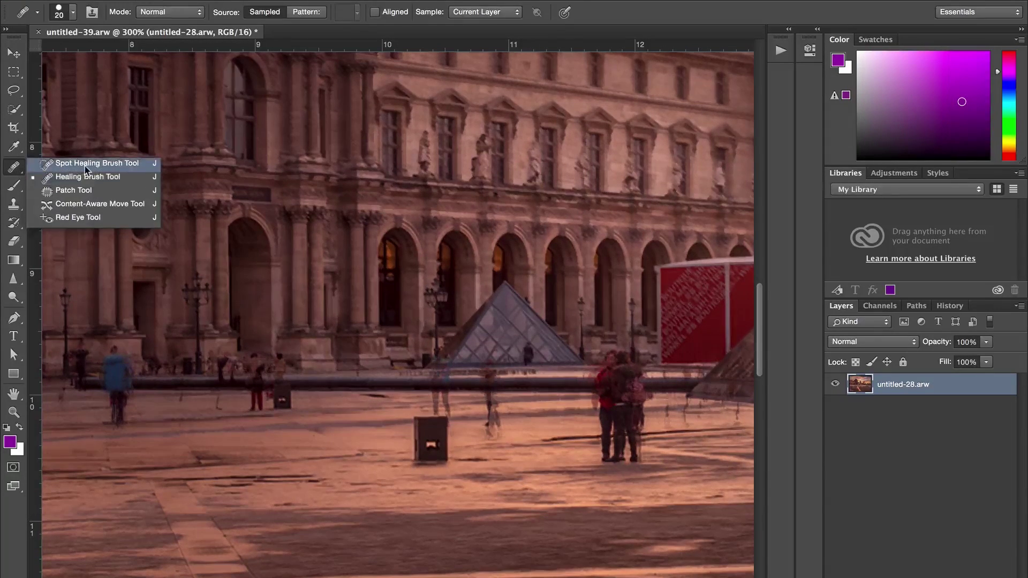
click(80, 163)
mouse_move(530, 417)
mouse_down()
mouse_move(484, 419)
mouse_move(473, 409)
mouse_move(497, 445)
mouse_up()
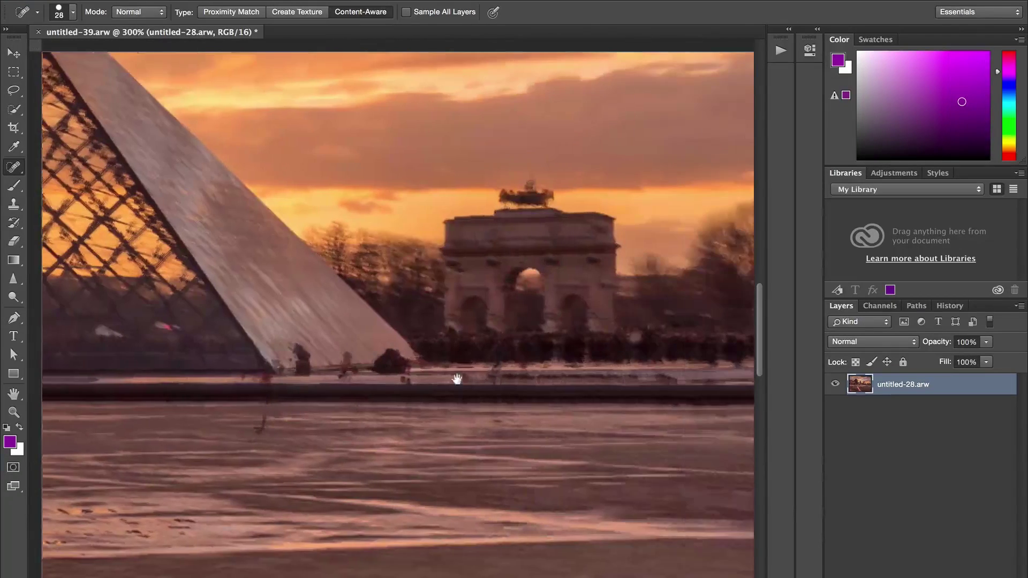
drag(457, 379, 579, 379)
drag(349, 415, 346, 446)
key(z)
key(super+minus)
key(super+minus)
key(super+minus)
key(super+minus)
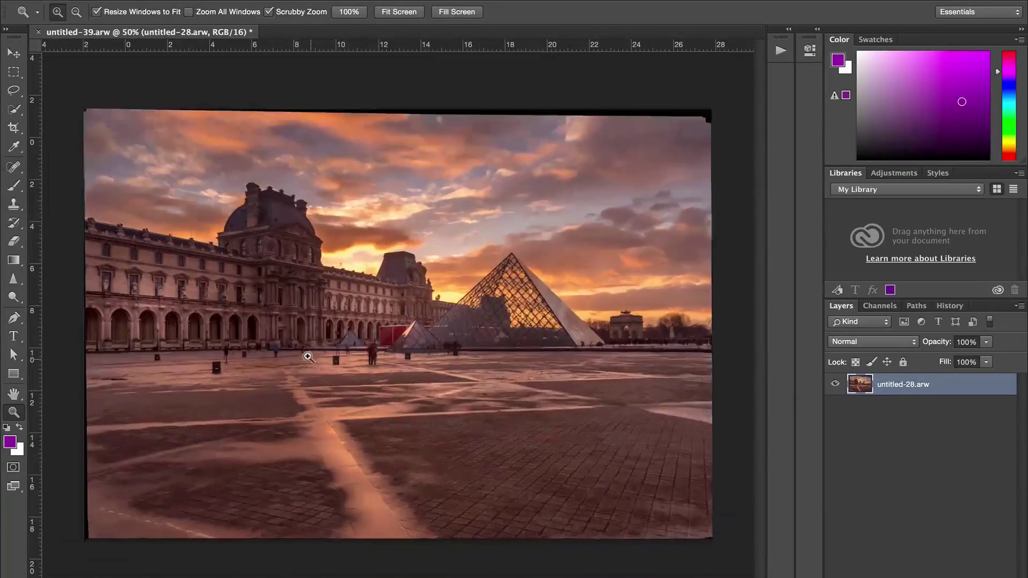
Step: At 66.7%, crop the top sky, bottom pavement and sides inward, and commit the crop
click(308, 357)
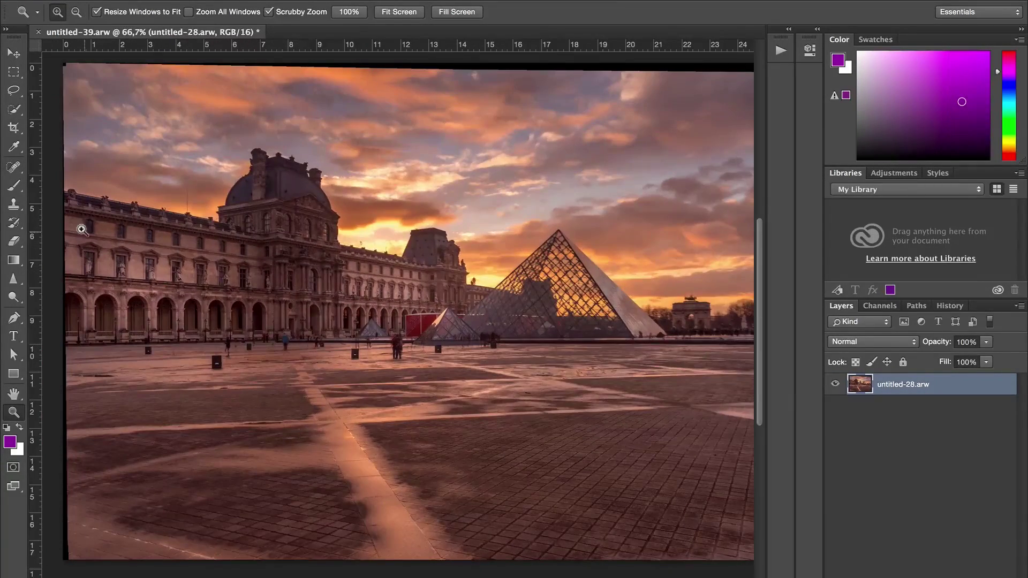
click(19, 134)
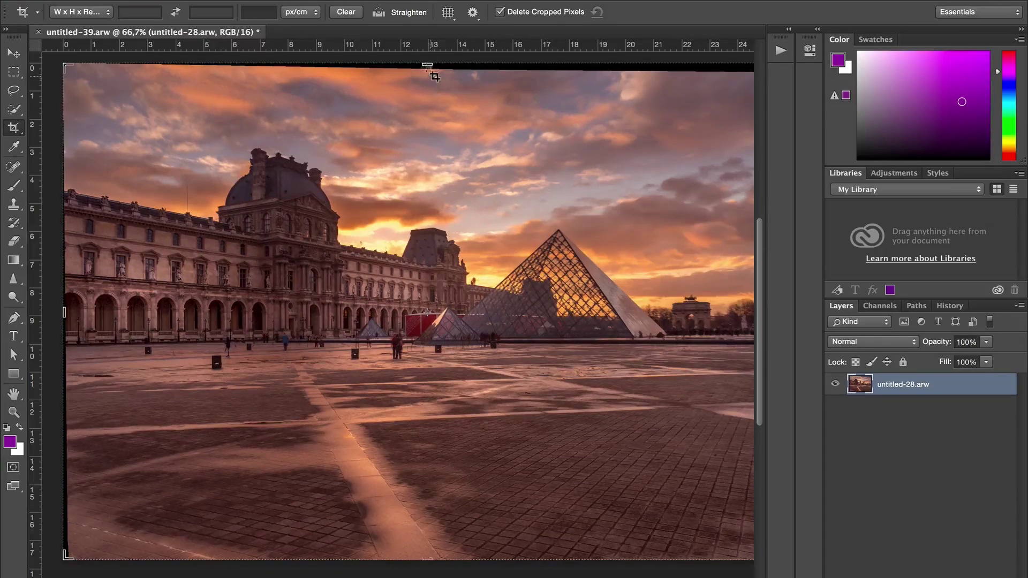
drag(429, 62, 427, 80)
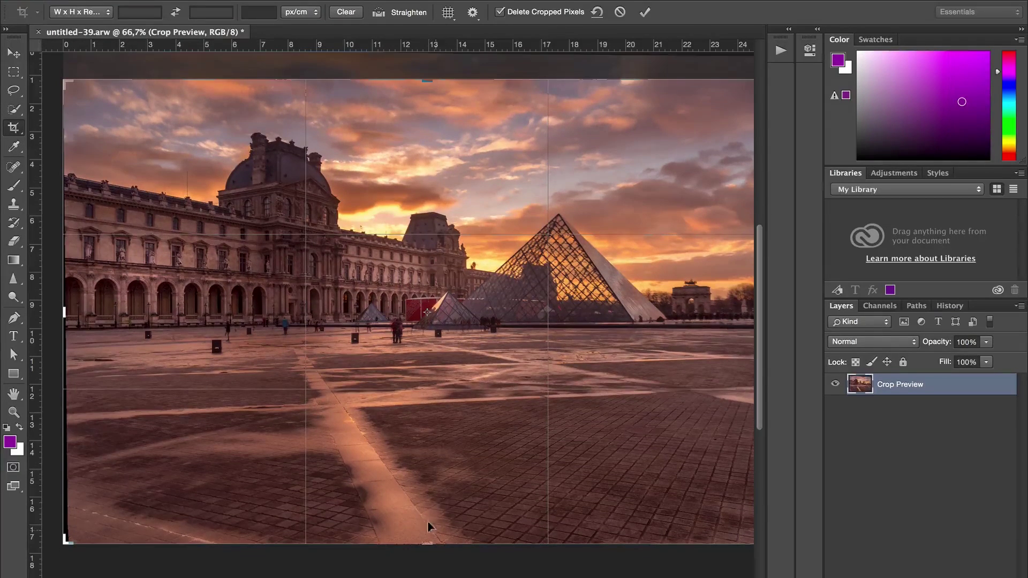
drag(427, 537, 426, 482)
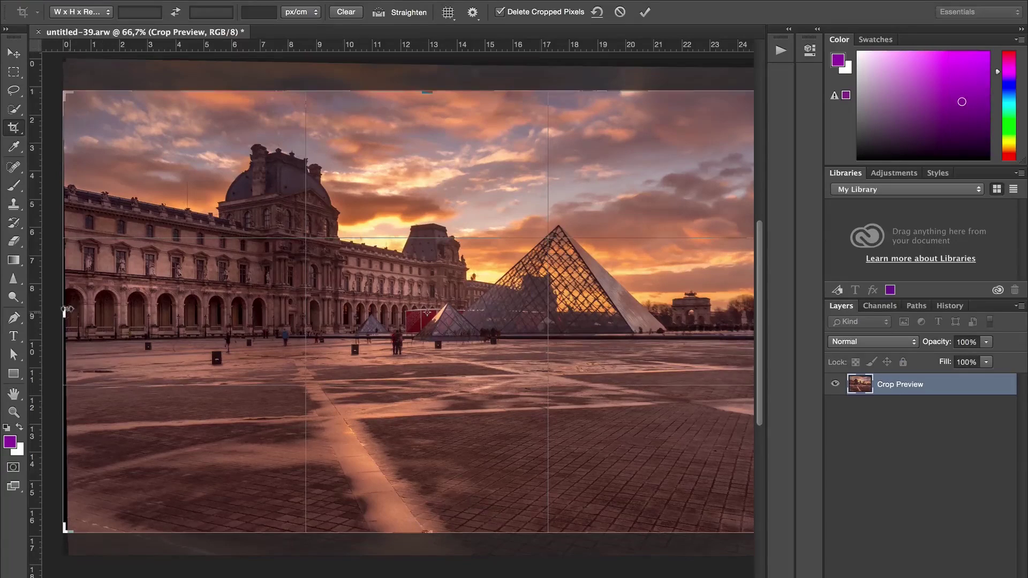
drag(60, 309, 249, 311)
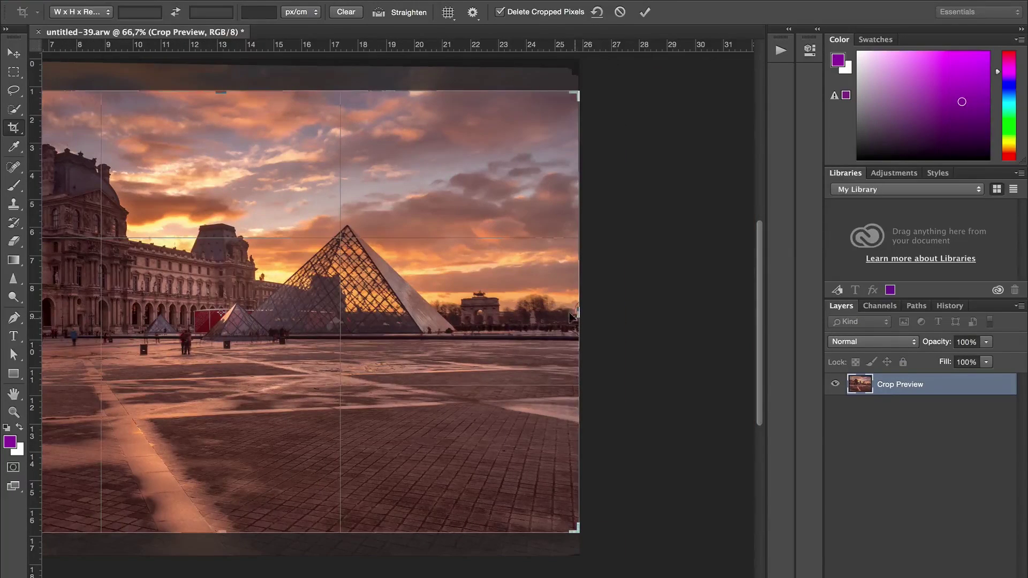
drag(577, 311, 569, 310)
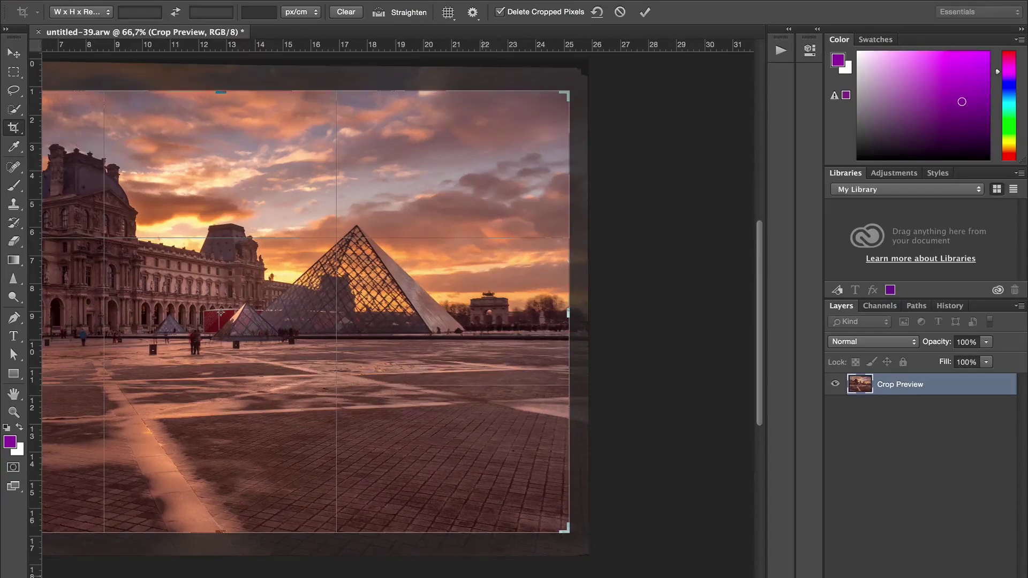
key(super+z)
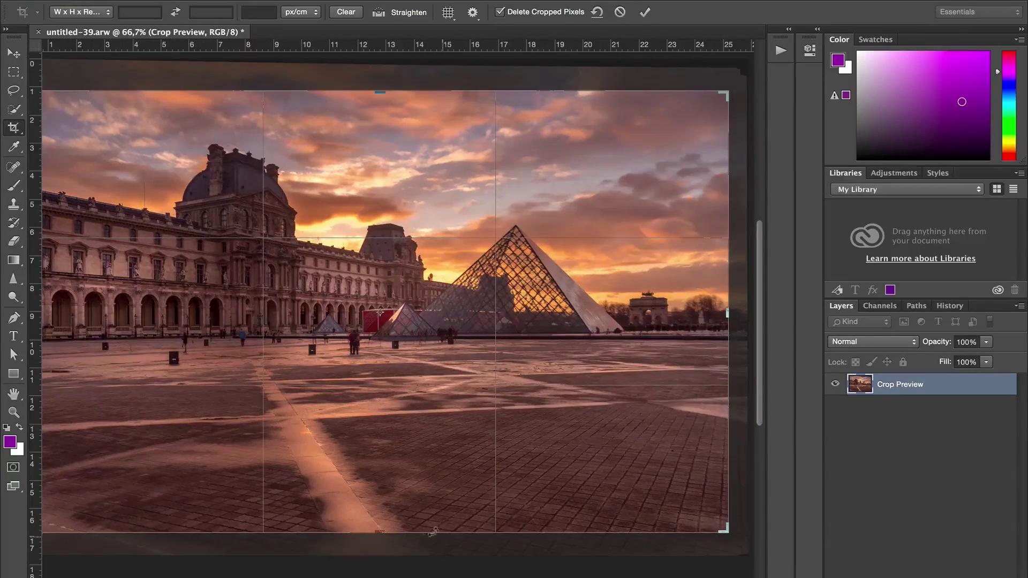
drag(381, 532, 382, 522)
key(Return)
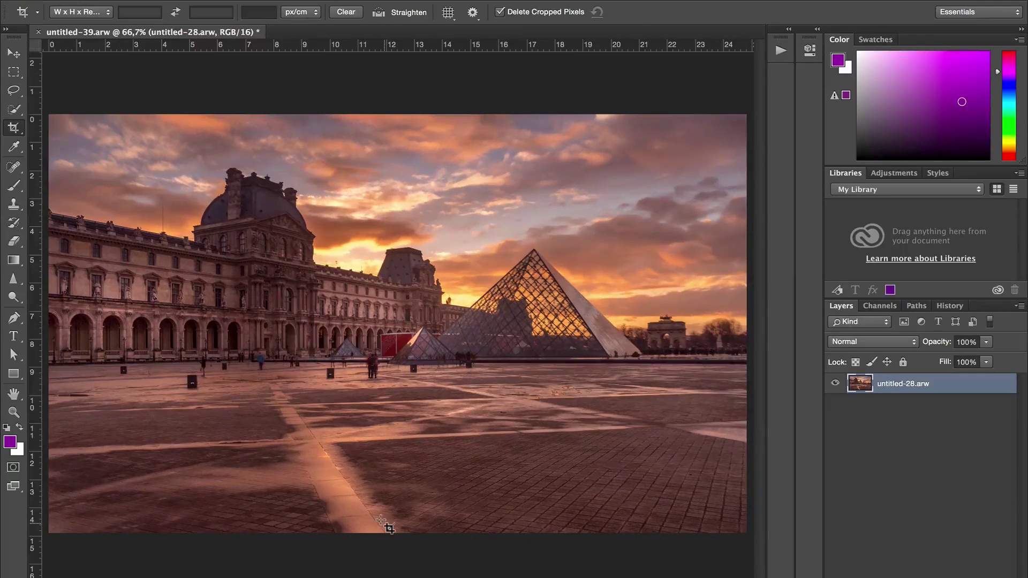
key(z)
click(234, 271)
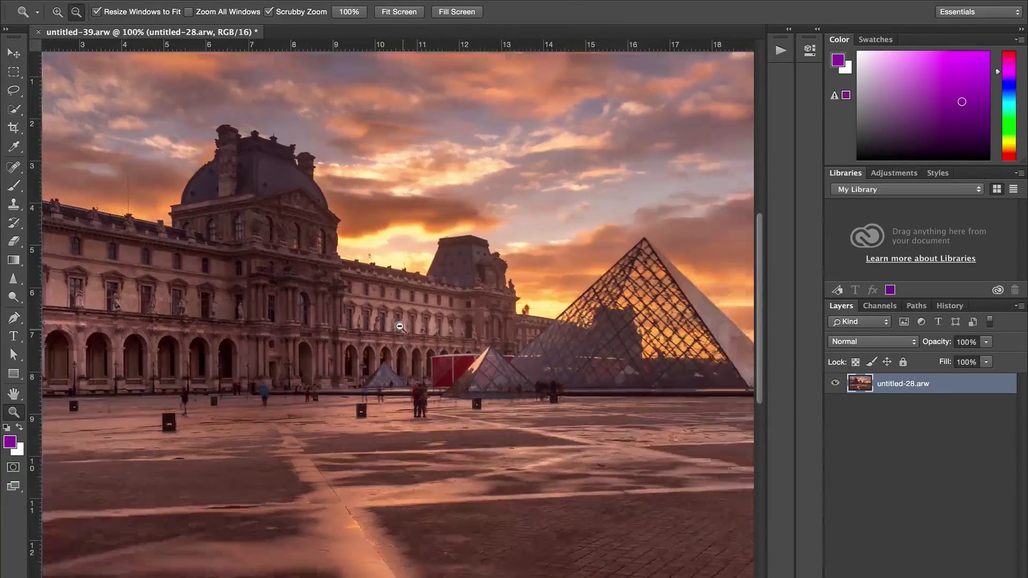
alt+click(400, 326)
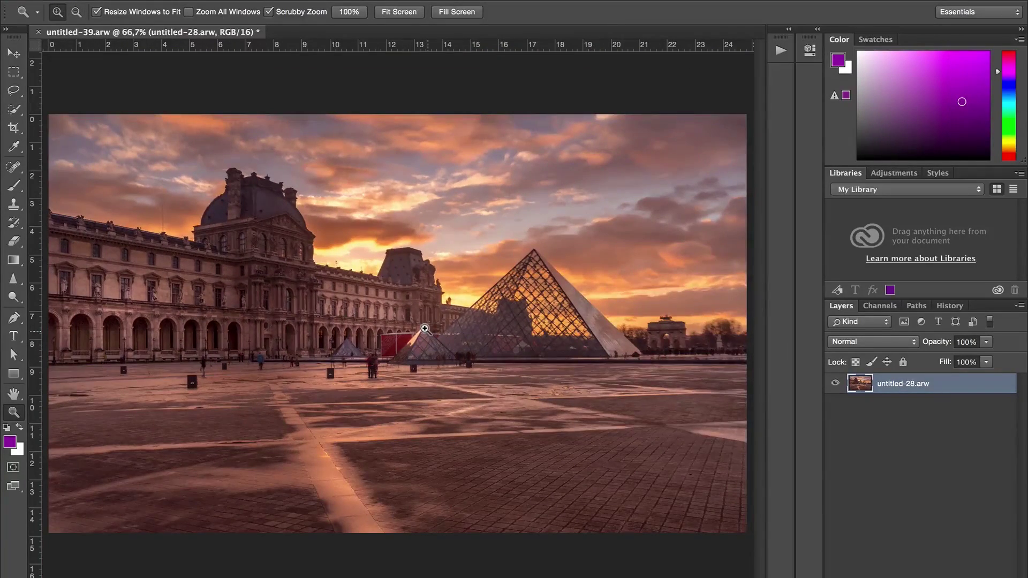